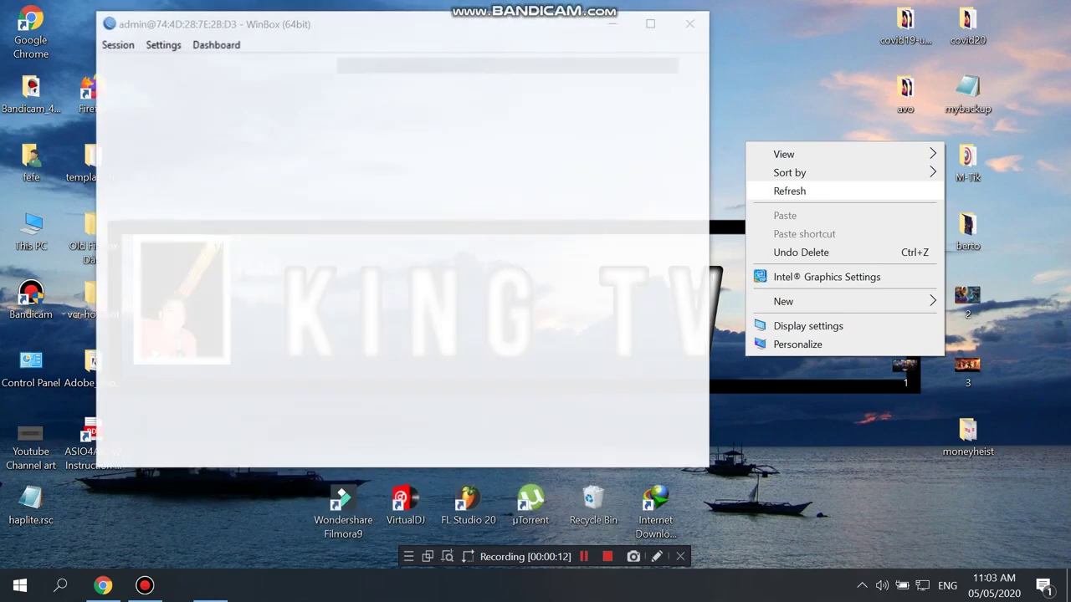
{"action": "left_click", "coordinate": [790, 191]}
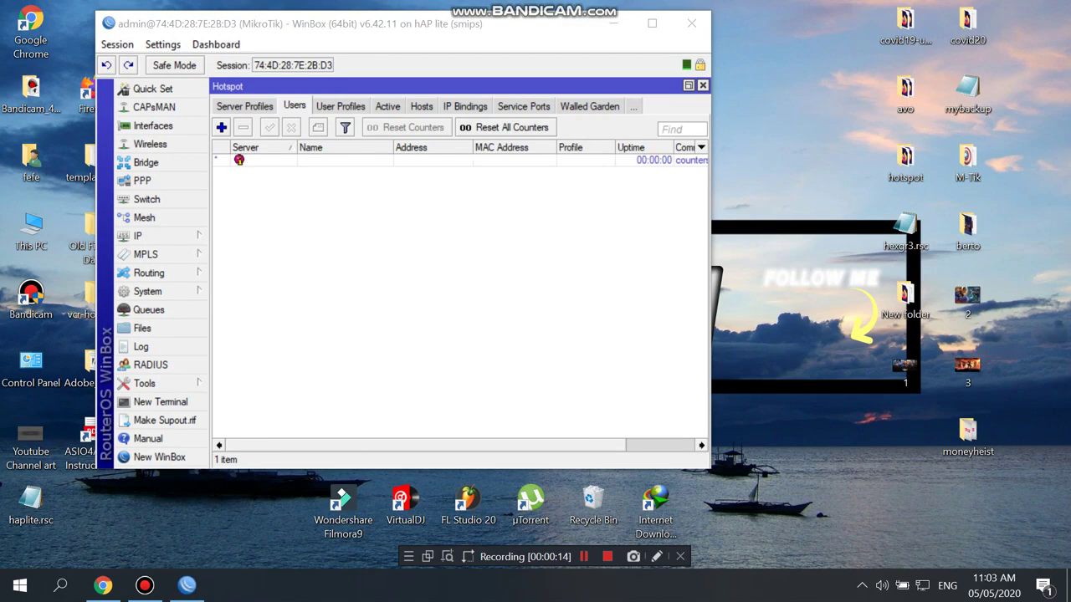
Step: Reset the router's entire configuration with the default reset options and confirm the reboot
{"action": "left_click", "coordinate": [147, 291]}
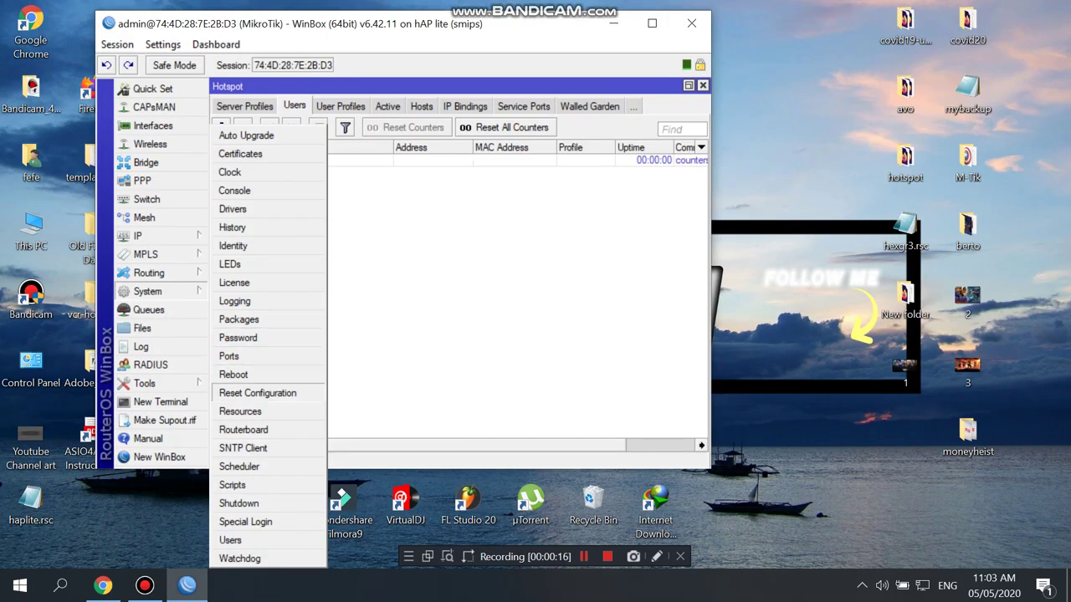
{"action": "left_click", "coordinate": [257, 392]}
{"action": "left_click", "coordinate": [558, 249]}
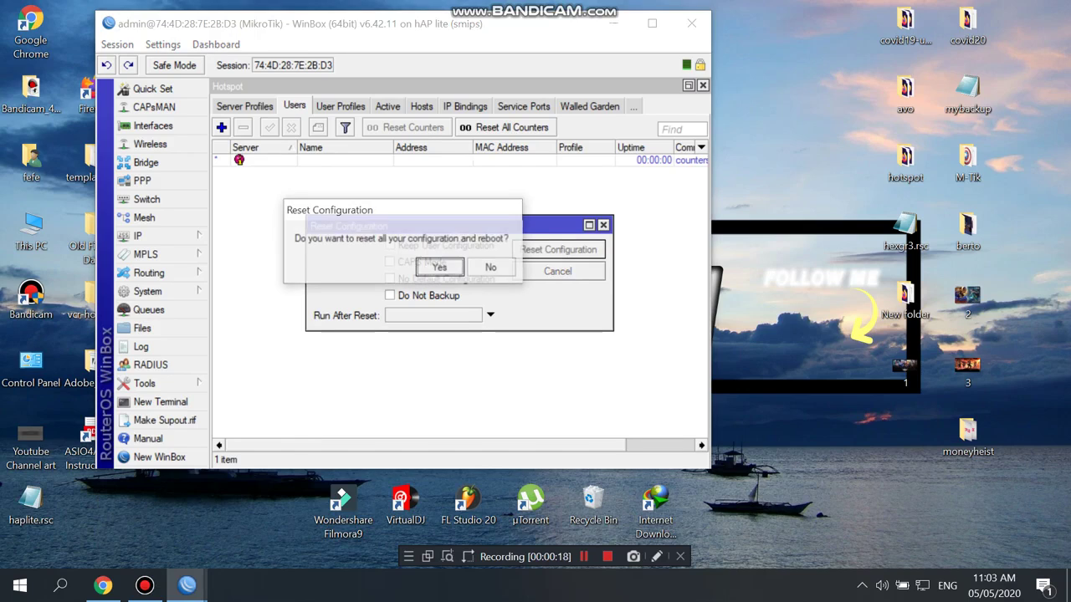
{"action": "left_click", "coordinate": [440, 267]}
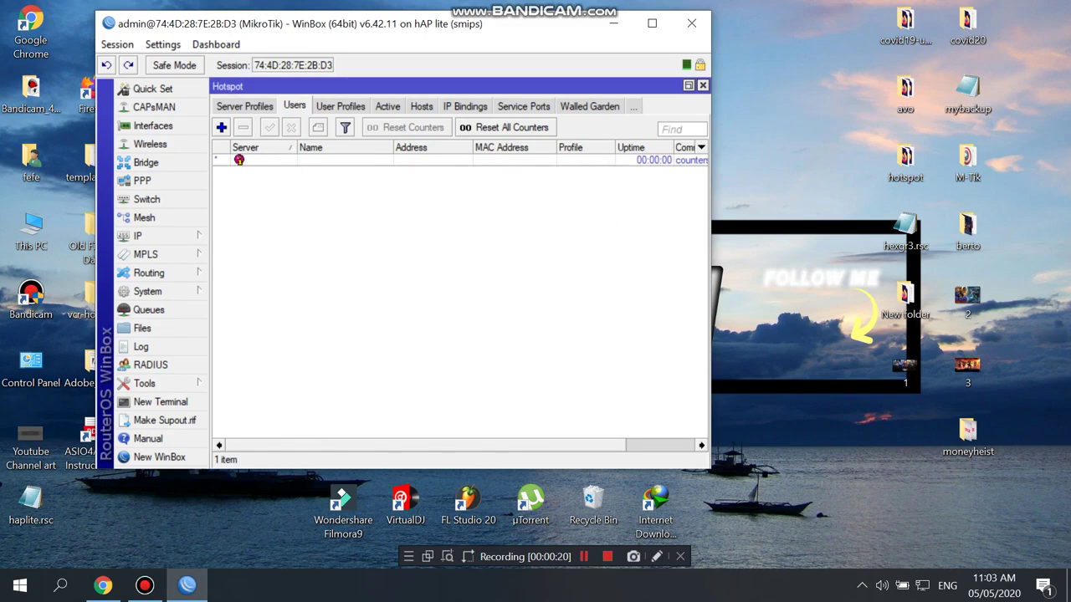
{"action": "right_click", "coordinate": [759, 257]}
{"action": "left_click", "coordinate": [795, 303]}
{"action": "right_click", "coordinate": [764, 248]}
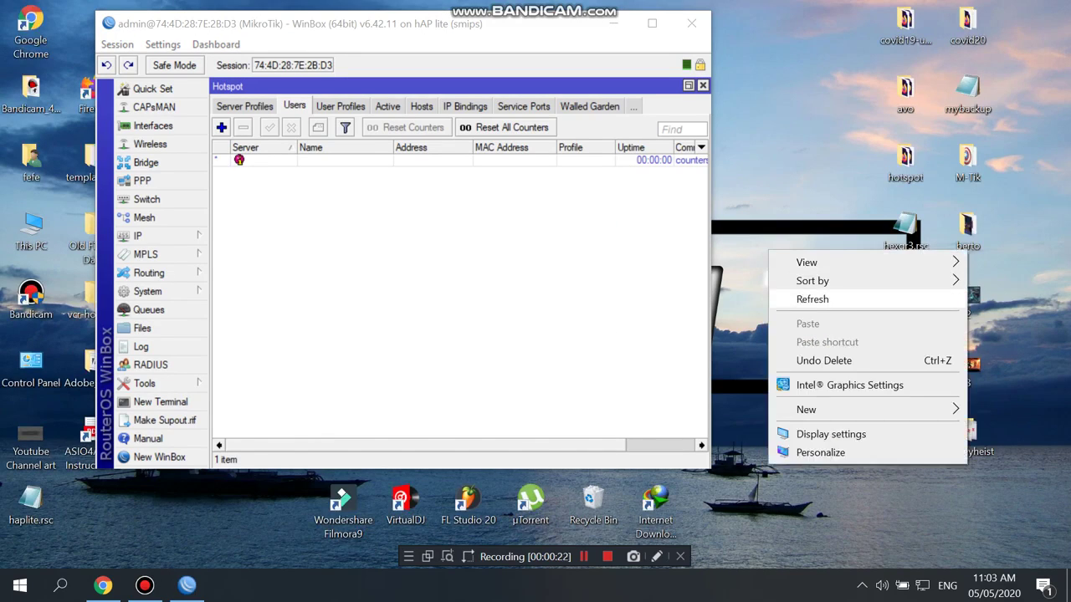
{"action": "left_click", "coordinate": [803, 298]}
{"action": "right_click", "coordinate": [772, 269]}
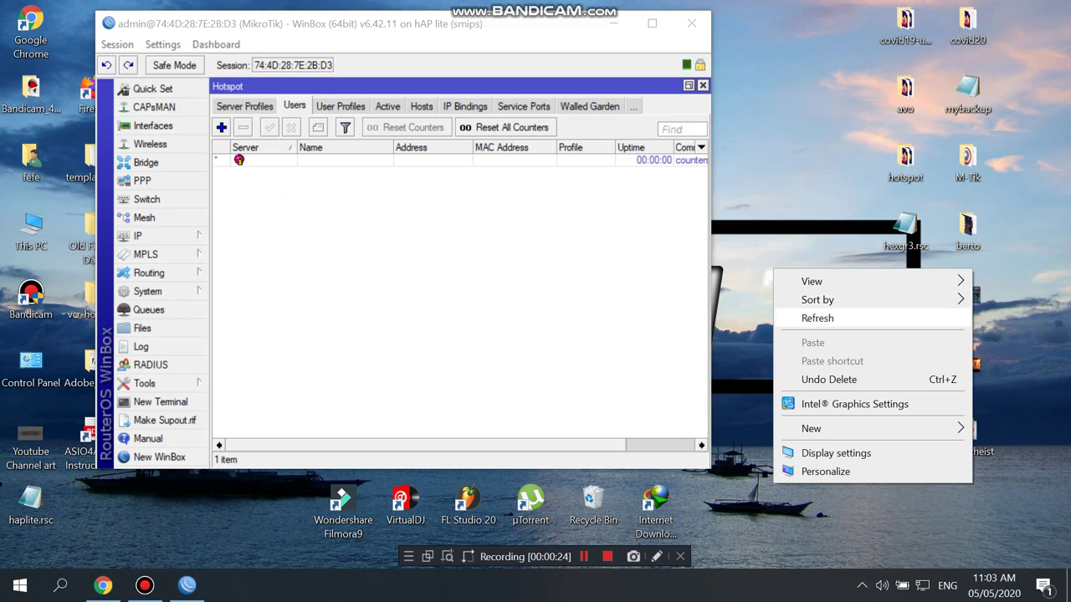
{"action": "left_click", "coordinate": [817, 318]}
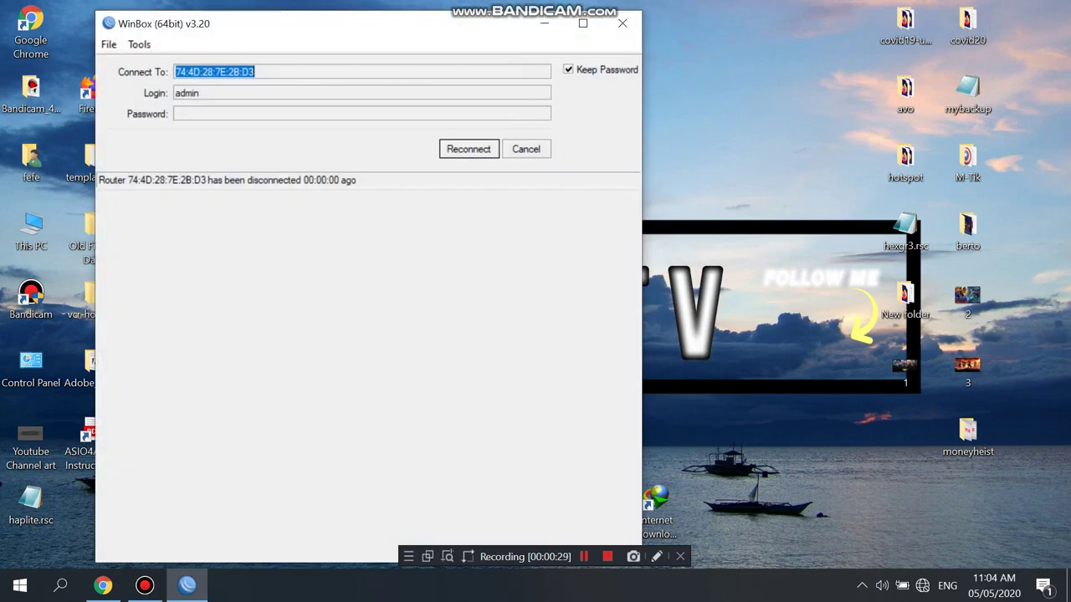
Step: Cancel the reconnection to the router and refresh the Neighbors list
{"action": "left_click", "coordinate": [526, 149]}
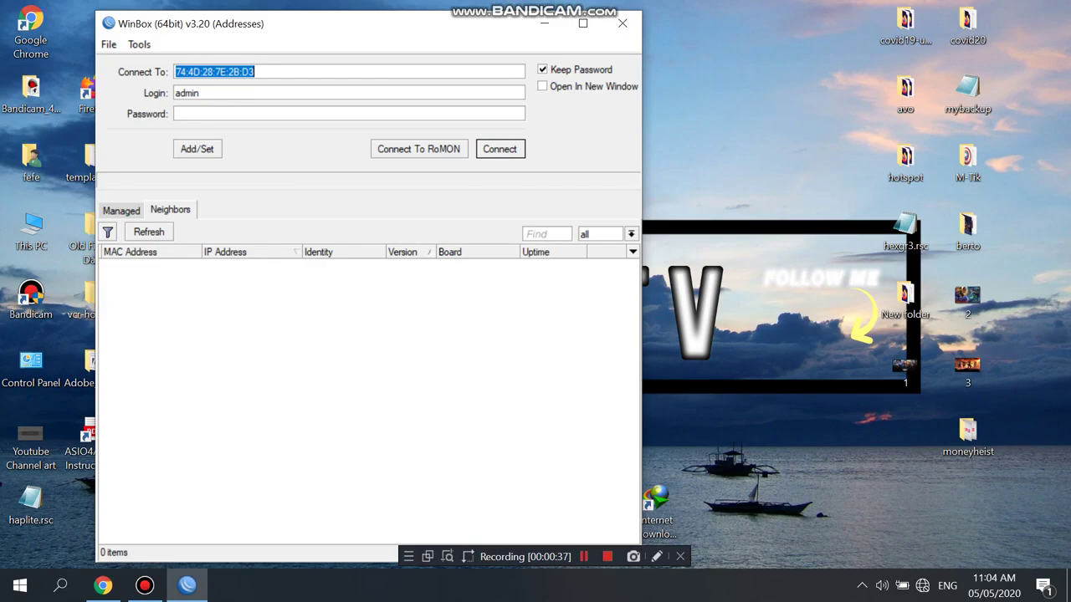
{"action": "left_click", "coordinate": [121, 211]}
{"action": "left_click", "coordinate": [171, 210]}
{"action": "left_click", "coordinate": [149, 232]}
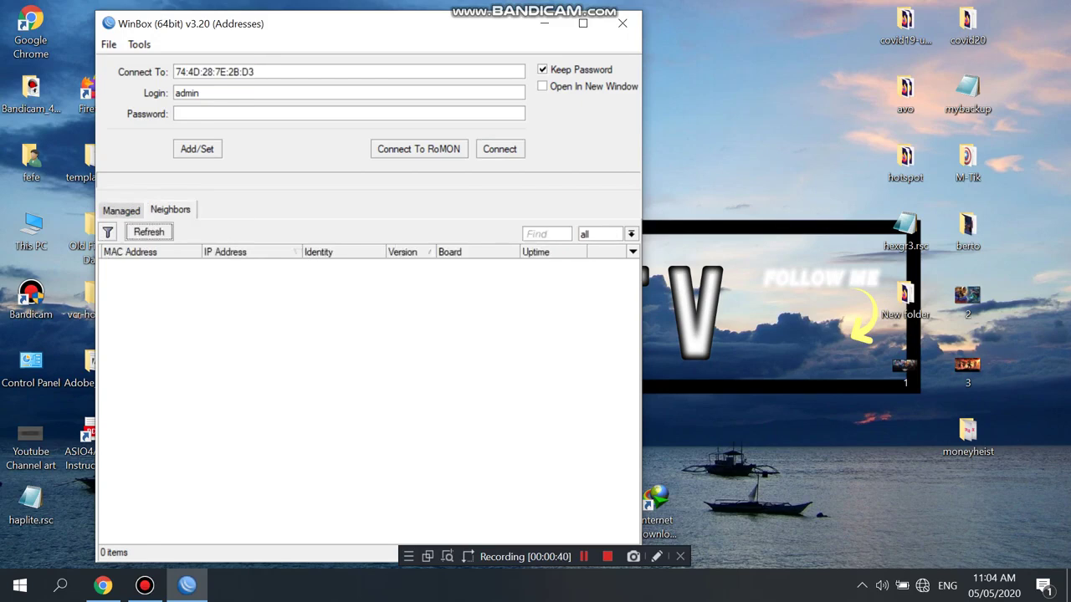
{"action": "key", "text": "ctrl+Tab"}
{"action": "key", "text": "ctrl+Tab"}
{"action": "key", "text": "ctrl+Tab"}
{"action": "key", "text": "ctrl+Tab"}
{"action": "key", "text": "ctrl+Tab"}
{"action": "key", "text": "ctrl+Tab"}
{"action": "right_click", "coordinate": [224, 333]}
{"action": "right_click", "coordinate": [729, 161]}
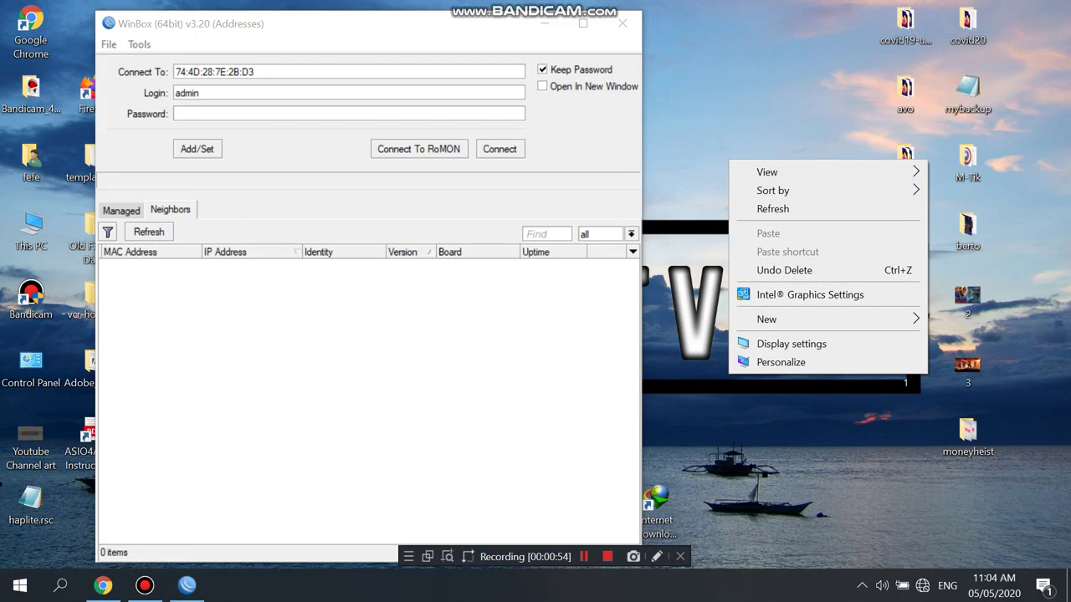
{"action": "left_click", "coordinate": [772, 208]}
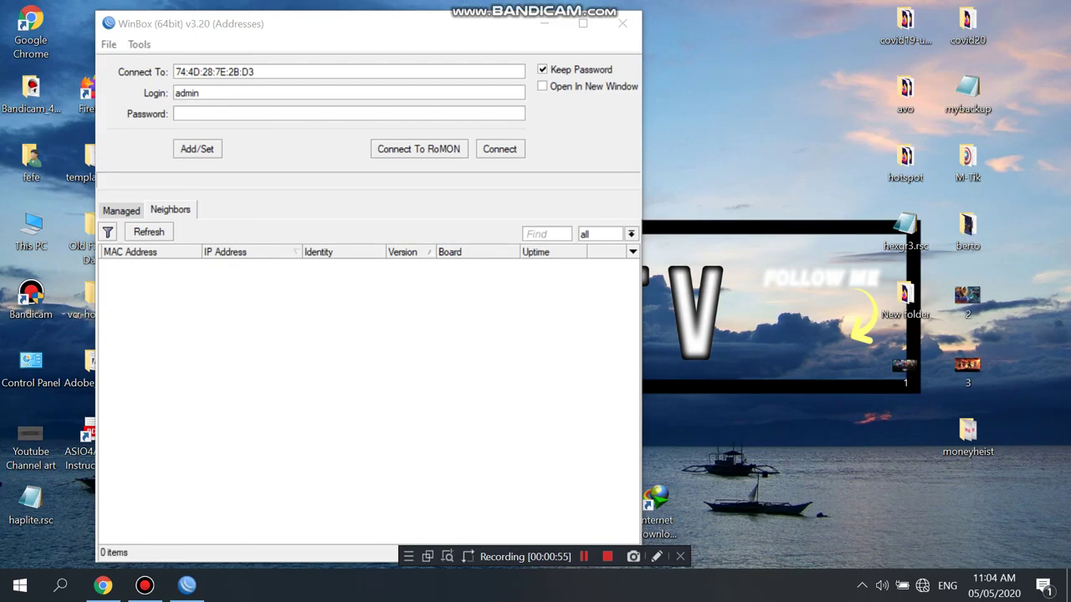
Step: Refresh the Neighbors list repeatedly to look for the rebooting router
{"action": "left_click", "coordinate": [149, 232]}
{"action": "left_click", "coordinate": [121, 211]}
{"action": "left_click", "coordinate": [170, 210]}
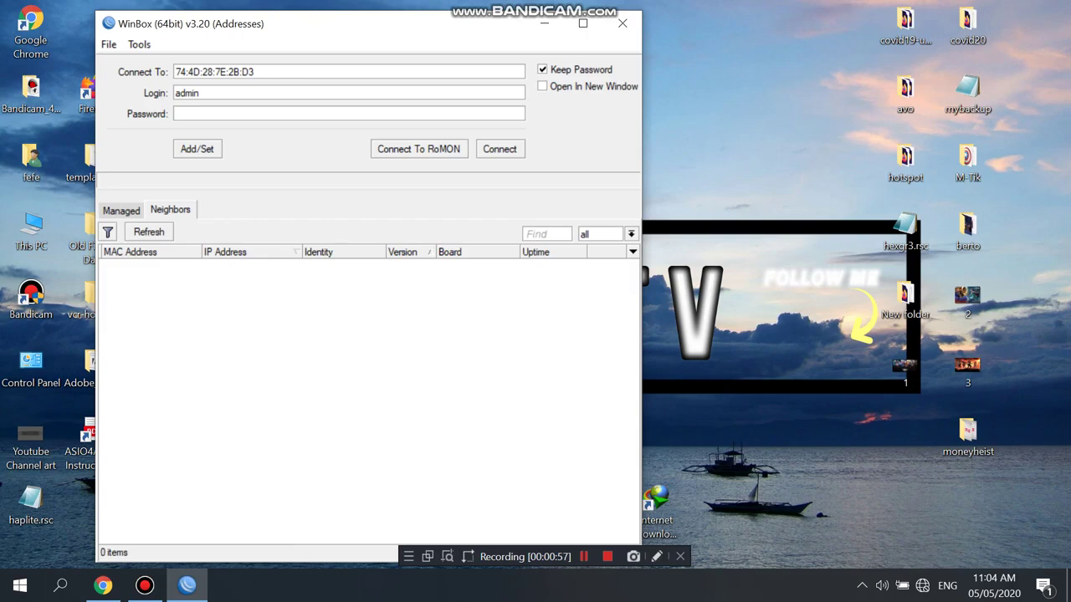
{"action": "left_click", "coordinate": [149, 232]}
{"action": "key", "text": "ctrl+Tab"}
{"action": "key", "text": "ctrl+Tab"}
{"action": "left_click", "coordinate": [121, 211]}
{"action": "left_click", "coordinate": [170, 210]}
{"action": "left_click", "coordinate": [149, 232]}
Step: Check the computer's network connection status and refresh the Neighbors list again
{"action": "left_click", "coordinate": [922, 585]}
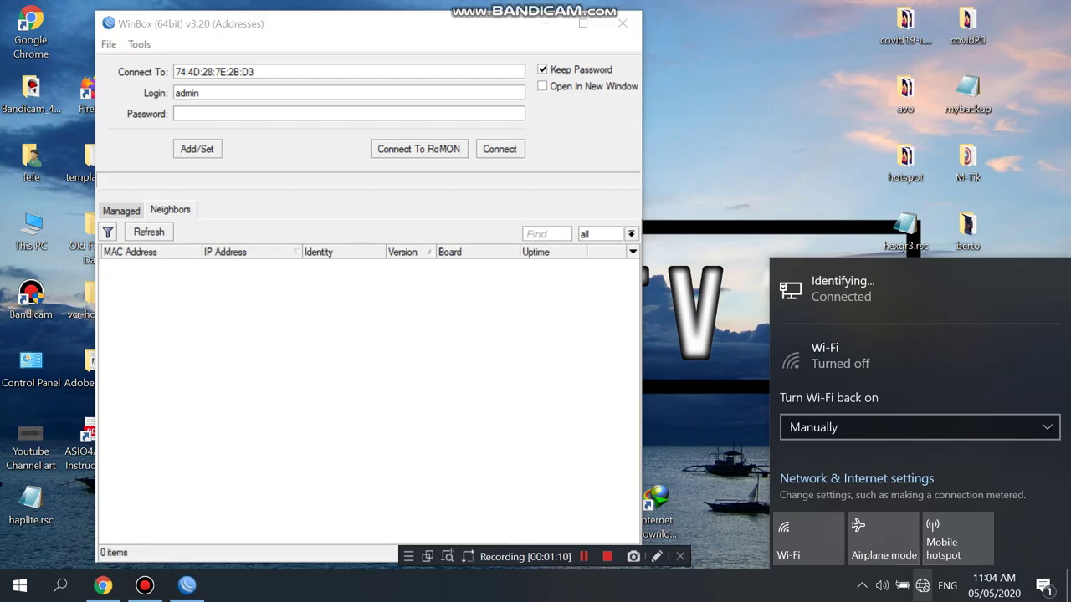
{"action": "left_click", "coordinate": [922, 585]}
{"action": "left_click", "coordinate": [149, 232]}
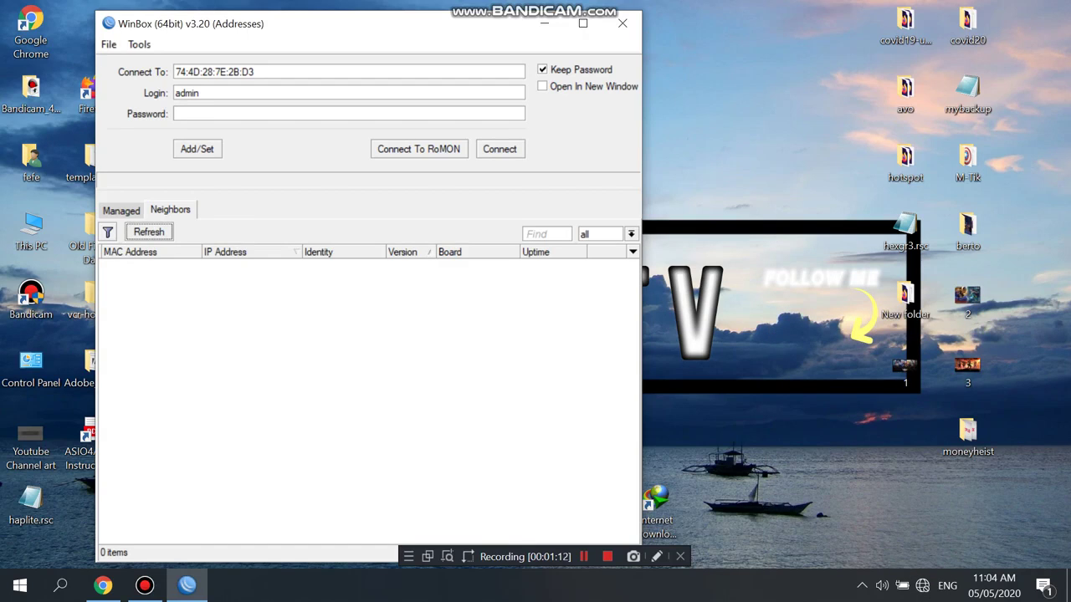
{"action": "left_click", "coordinate": [121, 211]}
{"action": "left_click", "coordinate": [171, 210]}
{"action": "left_click", "coordinate": [149, 233]}
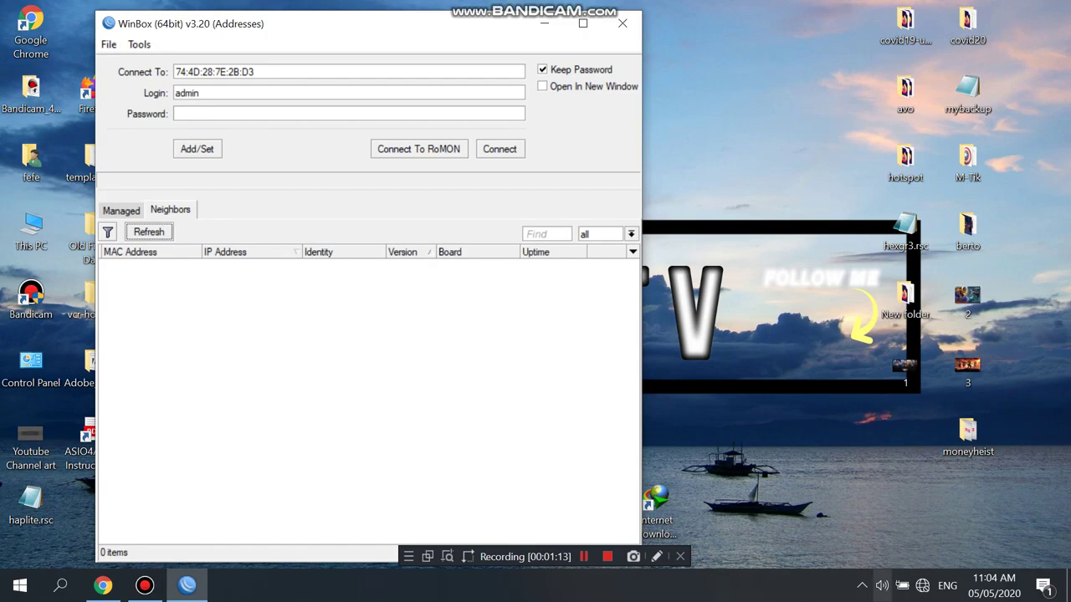
{"action": "left_click", "coordinate": [923, 585]}
{"action": "left_click", "coordinate": [923, 586]}
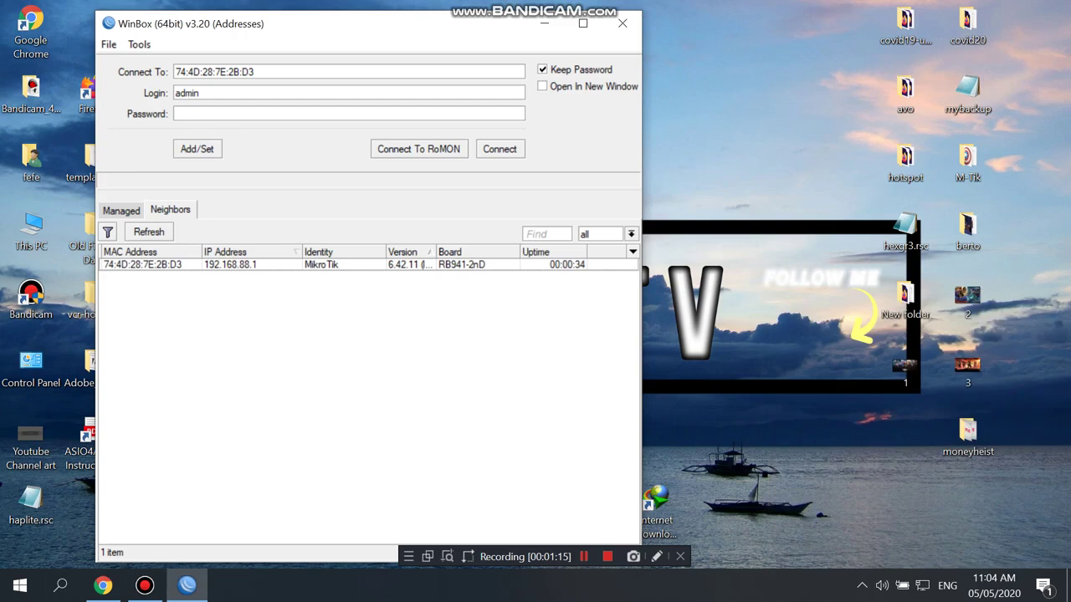
Step: Select the discovered MikroTik router by its MAC address and connect as admin
{"action": "left_click", "coordinate": [142, 265]}
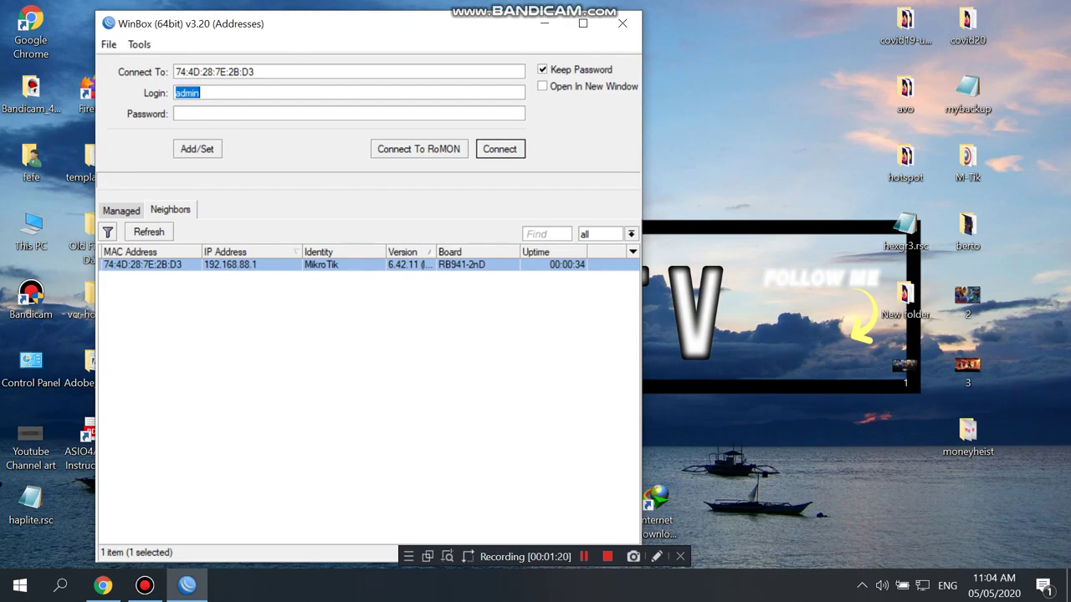
{"action": "key", "text": "Return"}
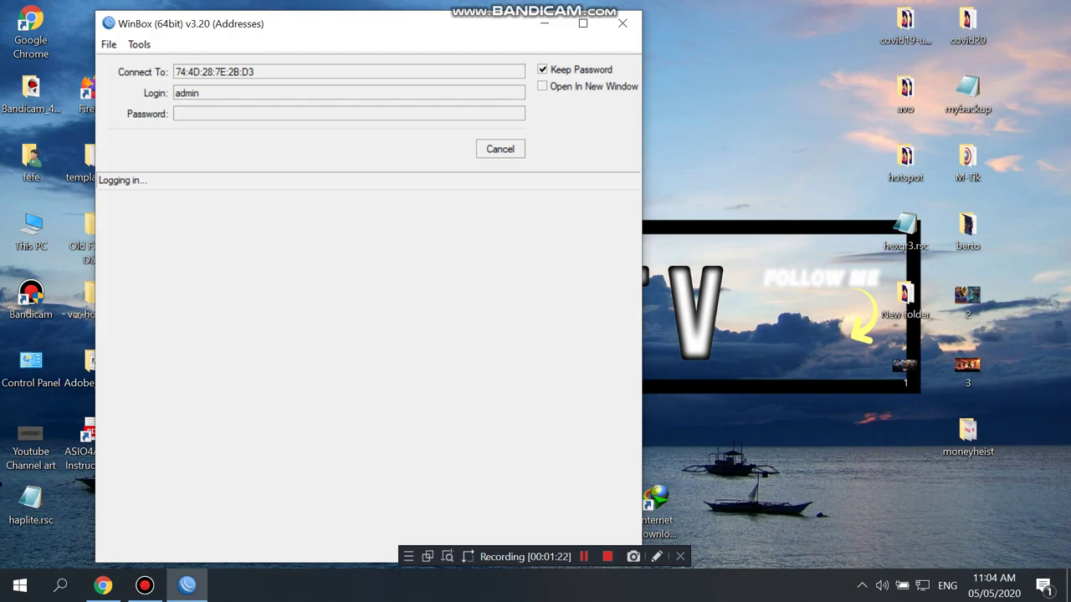
{"action": "right_click", "coordinate": [716, 235]}
{"action": "left_click", "coordinate": [752, 285]}
{"action": "right_click", "coordinate": [735, 255]}
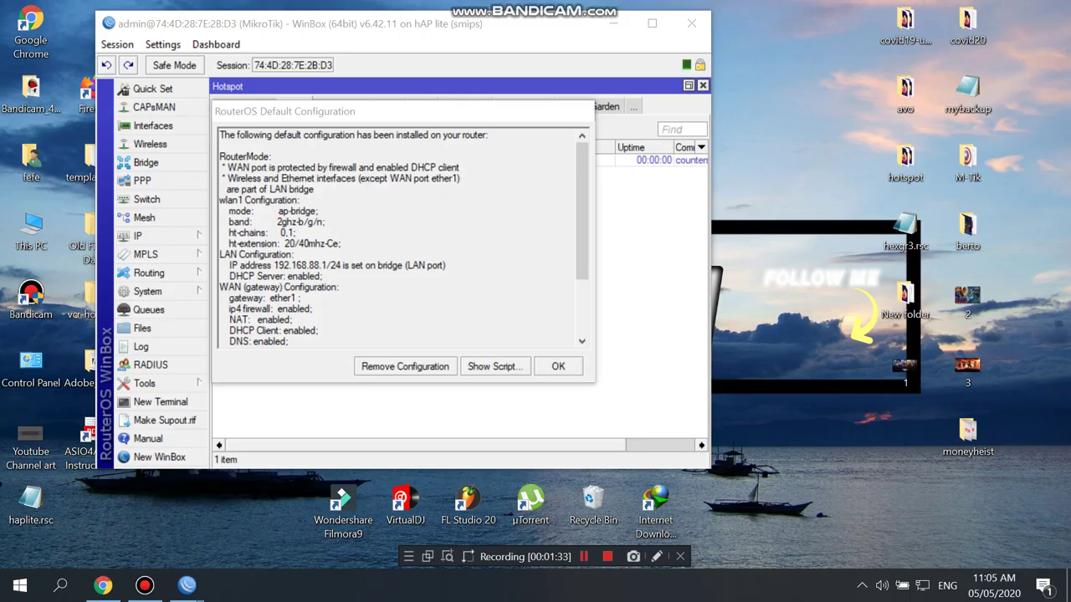
{"action": "left_click", "coordinate": [558, 367]}
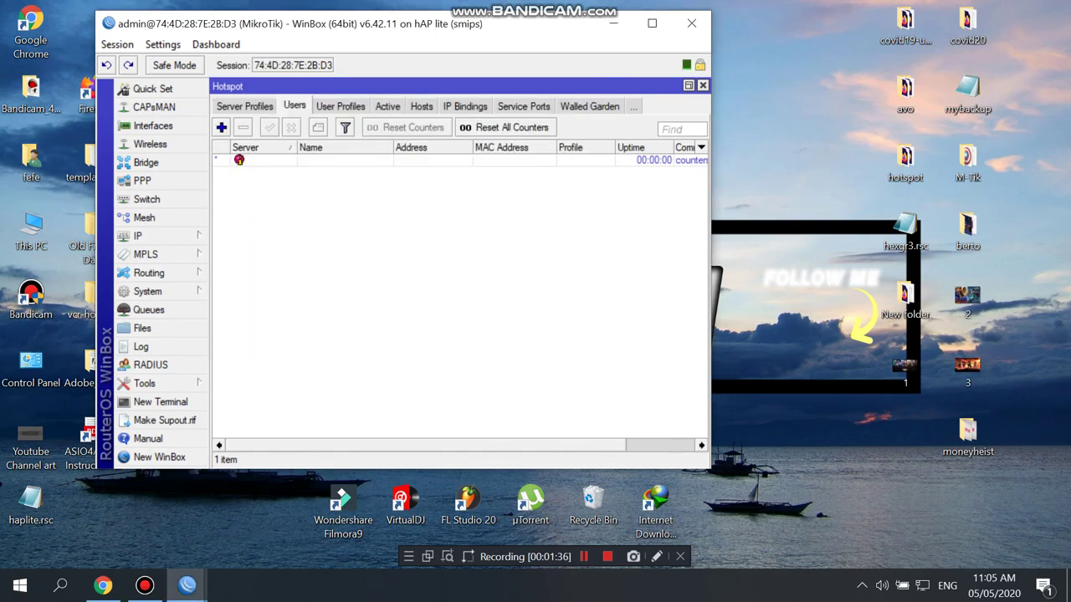
{"action": "right_click", "coordinate": [791, 225]}
{"action": "left_click", "coordinate": [819, 276]}
{"action": "right_click", "coordinate": [743, 207]}
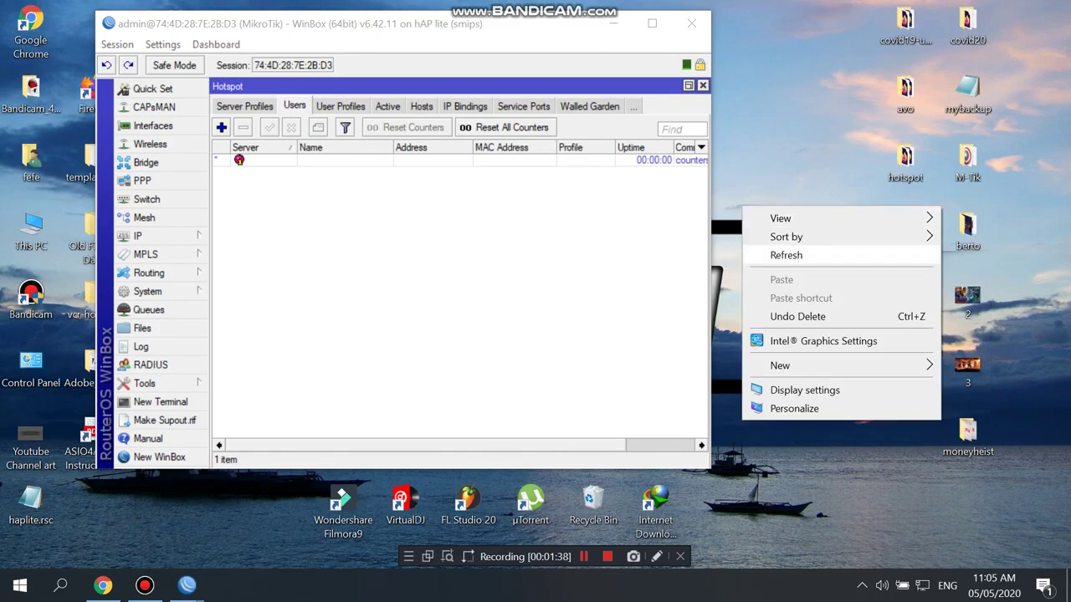
{"action": "left_click", "coordinate": [787, 255]}
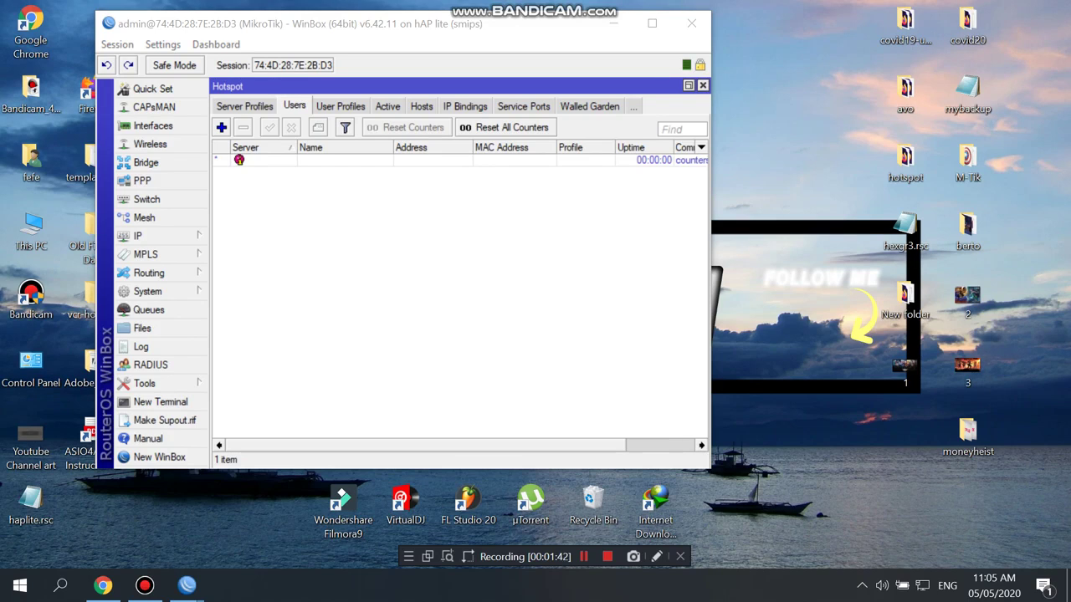
{"action": "right_click", "coordinate": [755, 273]}
{"action": "left_click", "coordinate": [797, 323]}
{"action": "right_click", "coordinate": [773, 228]}
{"action": "left_click", "coordinate": [816, 279]}
Step: Bring the RouterOS Default Configuration window back to the front and remove the default configuration
{"action": "mouse_move", "coordinate": [187, 586]}
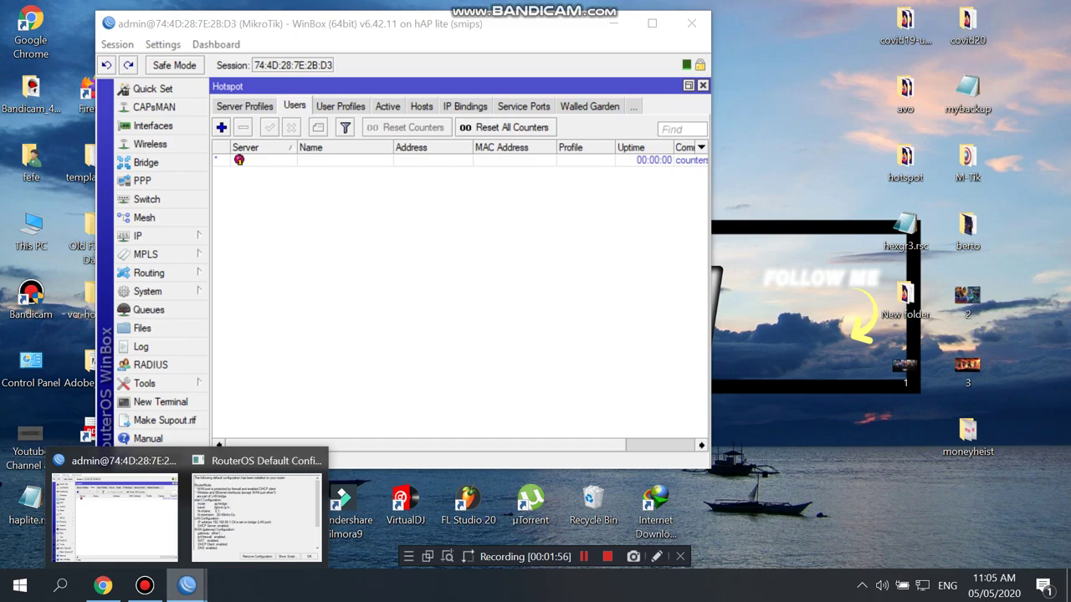
{"action": "left_click", "coordinate": [255, 514]}
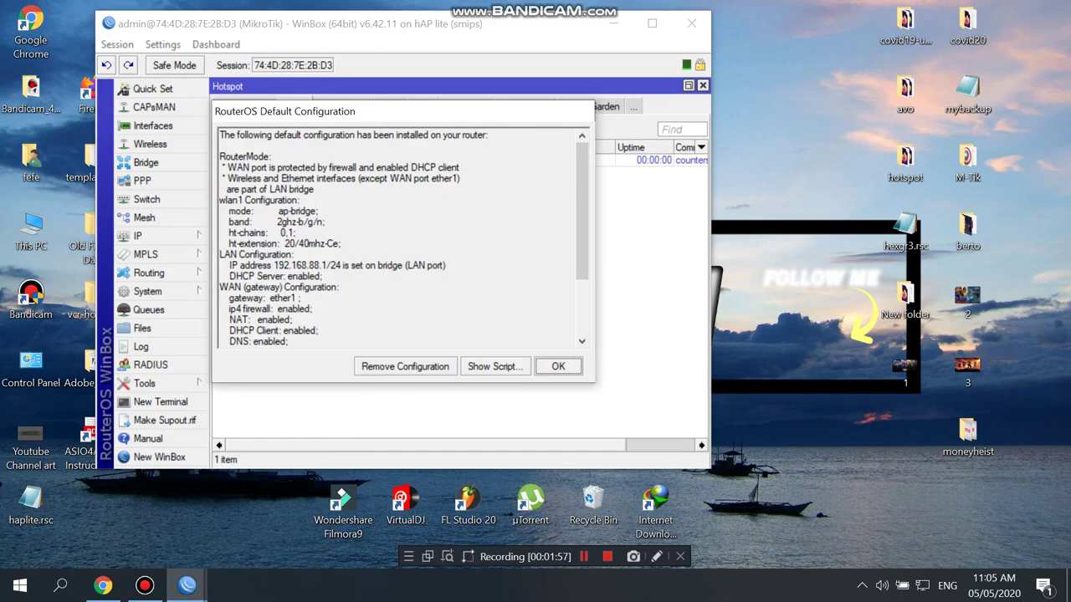
{"action": "key", "text": "Return"}
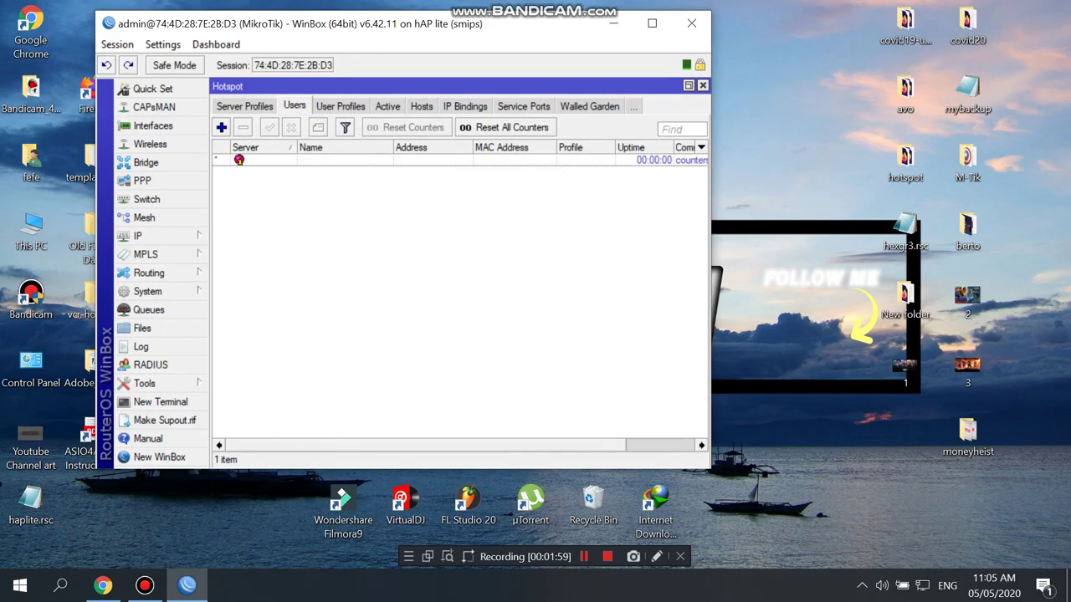
Step: Close the Hotspot and DHCP Server windows in the router session
{"action": "right_click", "coordinate": [765, 275]}
{"action": "left_click", "coordinate": [810, 325]}
{"action": "left_click", "coordinate": [585, 292]}
{"action": "left_click", "coordinate": [702, 85]}
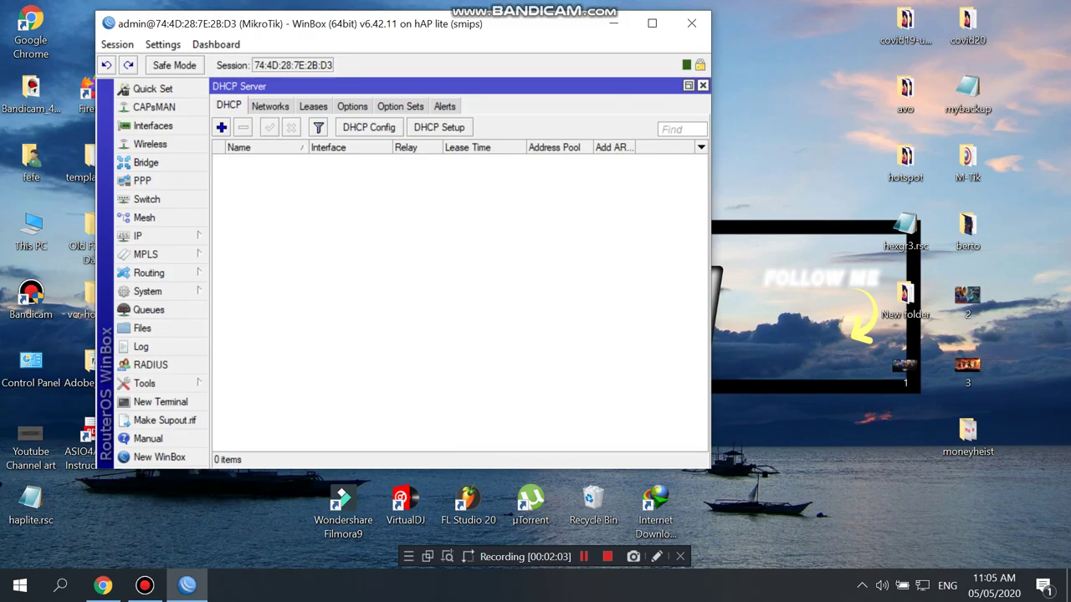
{"action": "left_click", "coordinate": [702, 86]}
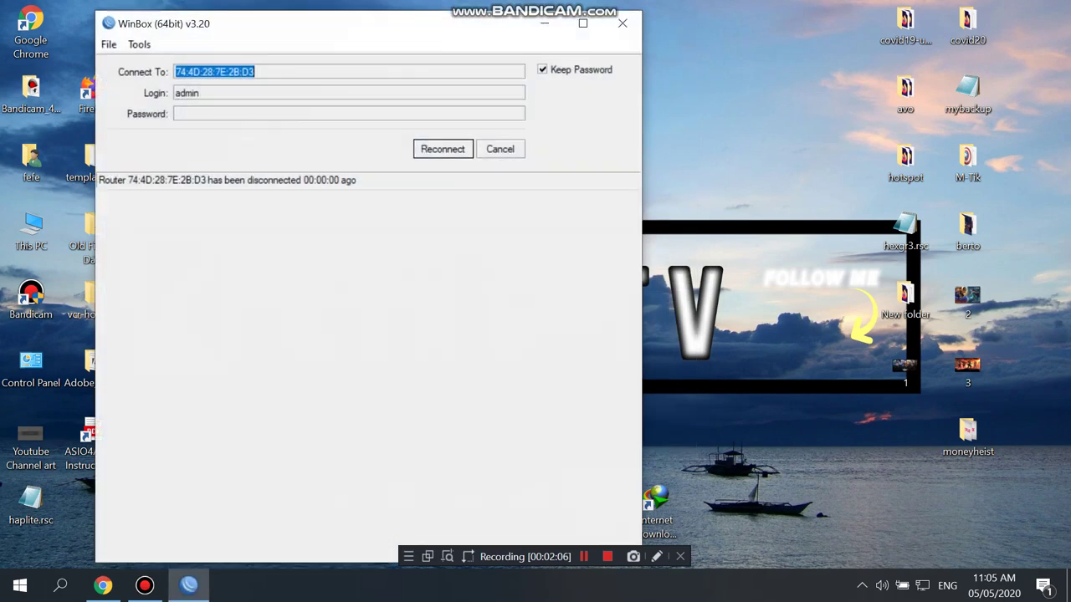
Step: Cancel the reconnection of the dropped session and refresh the Neighbors list to find the router again
{"action": "left_click", "coordinate": [527, 149]}
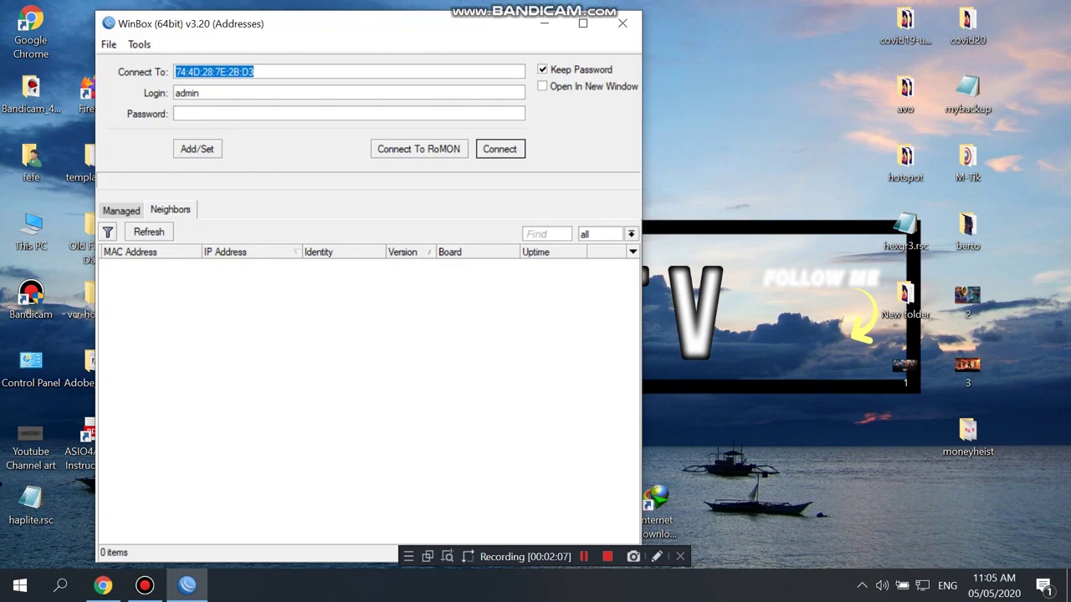
{"action": "left_click", "coordinate": [149, 231]}
{"action": "left_click", "coordinate": [121, 211]}
{"action": "left_click", "coordinate": [170, 210]}
{"action": "left_click", "coordinate": [149, 232]}
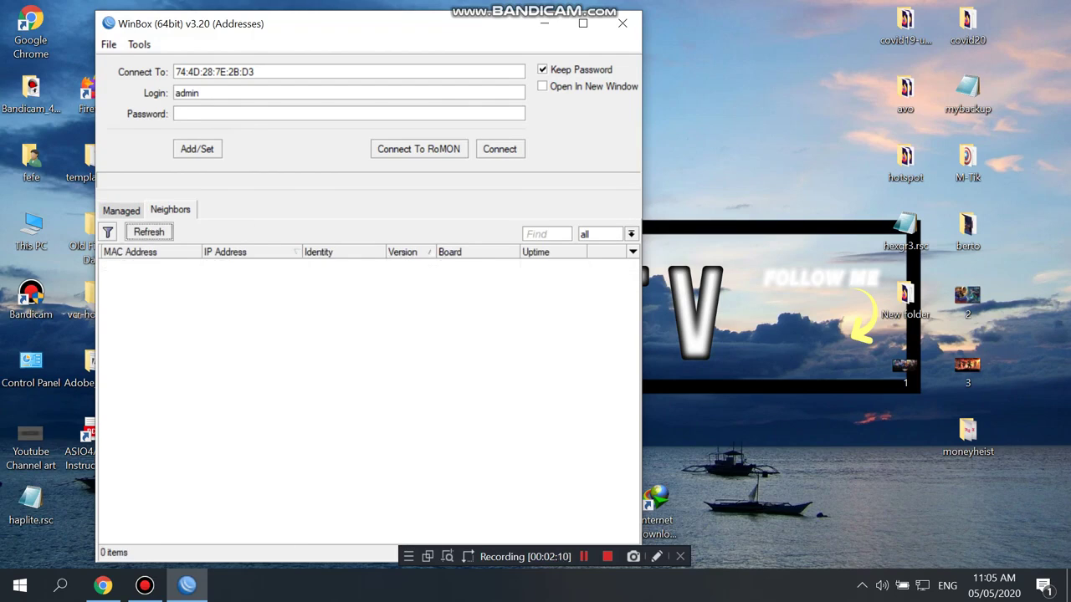
Step: Connect as admin to the MikroTik router in the Neighbors list using its MAC address
{"action": "left_click", "coordinate": [142, 264]}
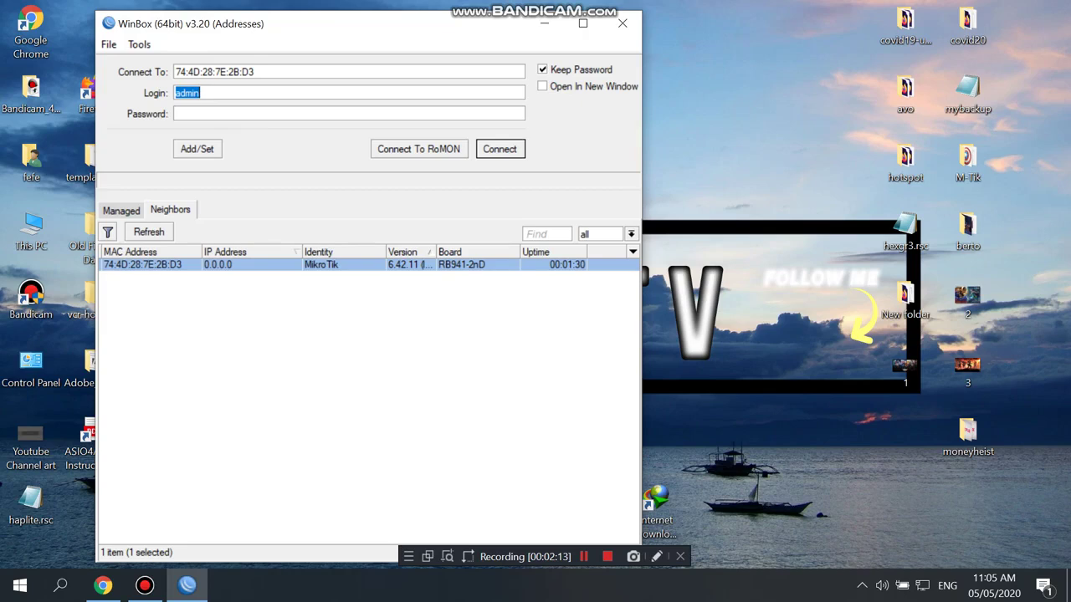
{"action": "key", "text": "Return"}
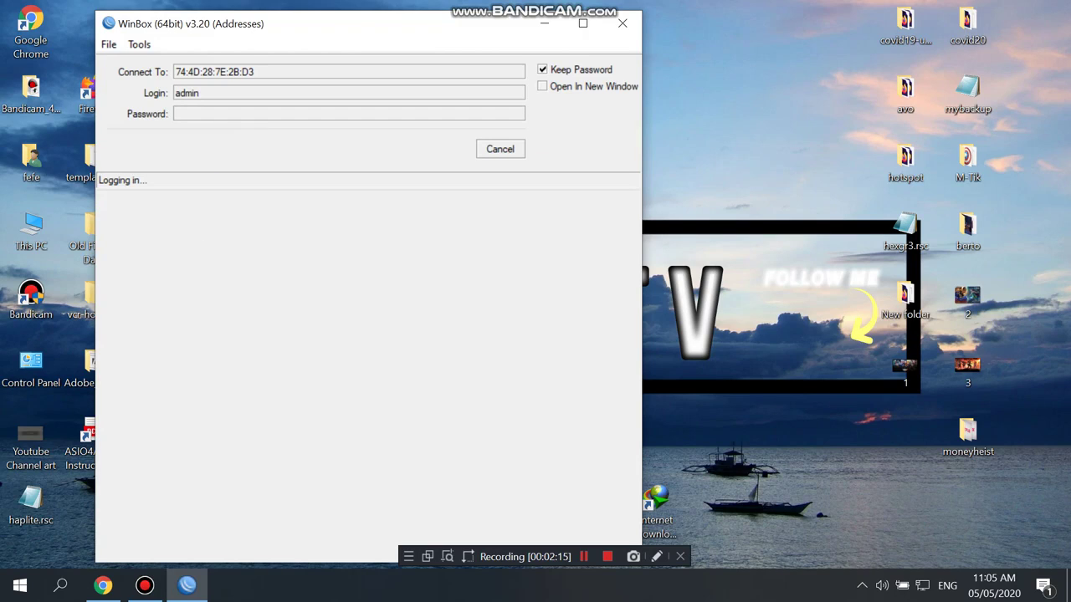
{"action": "right_click", "coordinate": [742, 149]}
{"action": "left_click", "coordinate": [778, 195]}
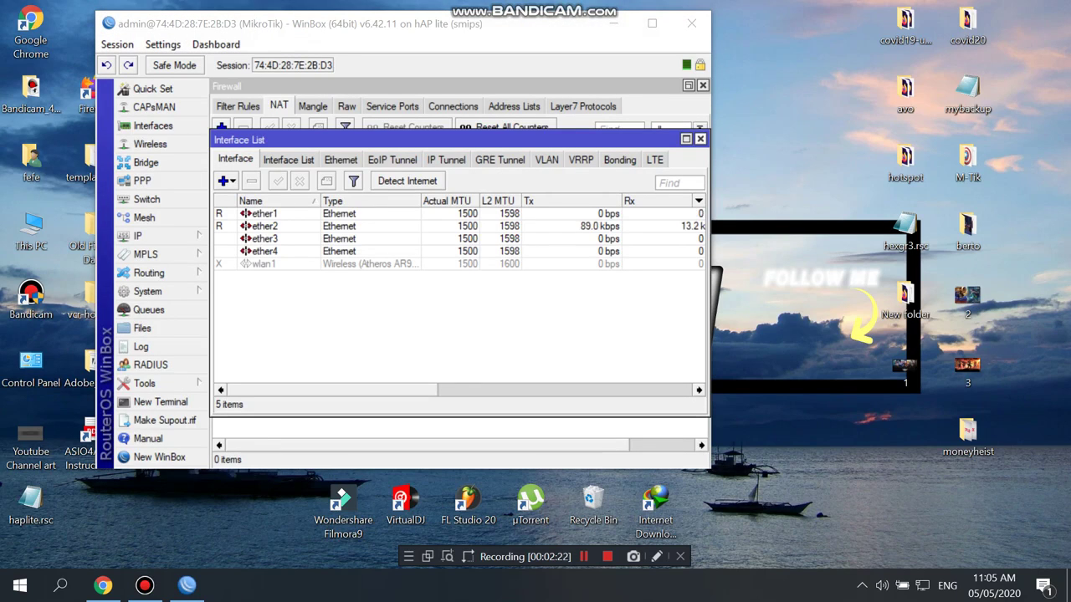
Step: Rename the ether1 interface to ether1-ISP and apply the change
{"action": "left_click", "coordinate": [288, 160]}
{"action": "left_click", "coordinate": [235, 159]}
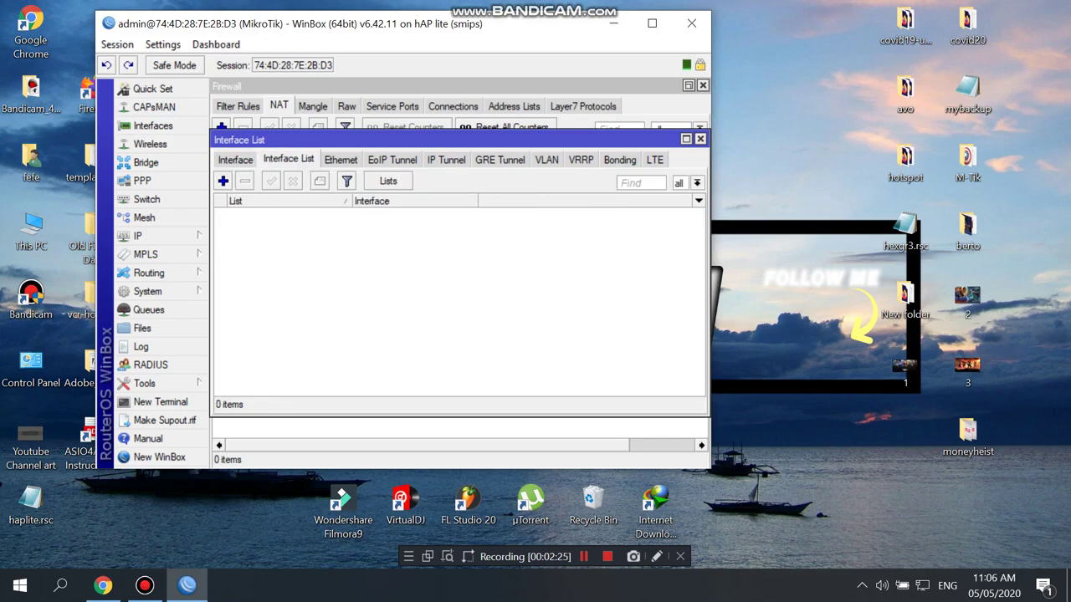
{"action": "double_click", "coordinate": [265, 213]}
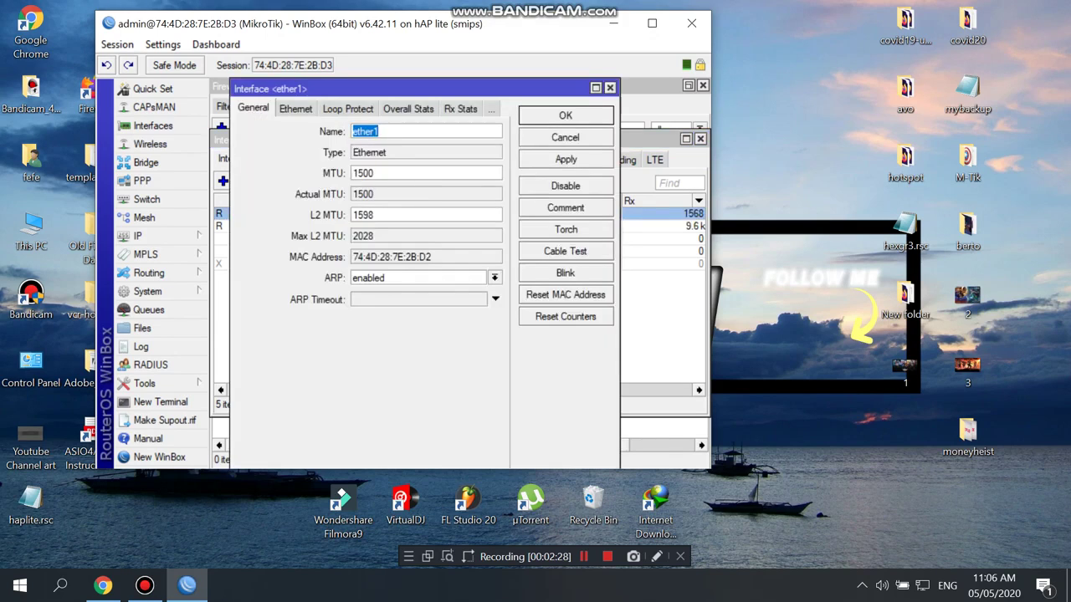
{"action": "left_click", "coordinate": [380, 131]}
{"action": "type", "text": "-"}
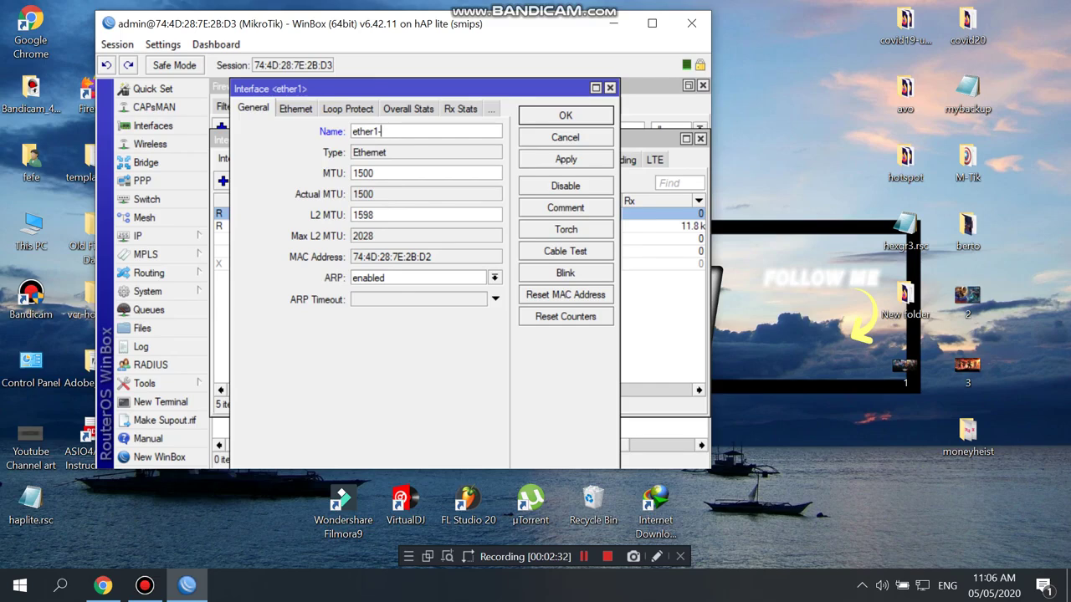
{"action": "type", "text": "PLDC"}
{"action": "key", "text": "BackSpace"}
{"action": "key", "text": "BackSpace"}
{"action": "key", "text": "BackSpace"}
{"action": "key", "text": "BackSpace"}
{"action": "type", "text": "ISP"}
{"action": "left_click", "coordinate": [565, 159]}
{"action": "left_click", "coordinate": [565, 115]}
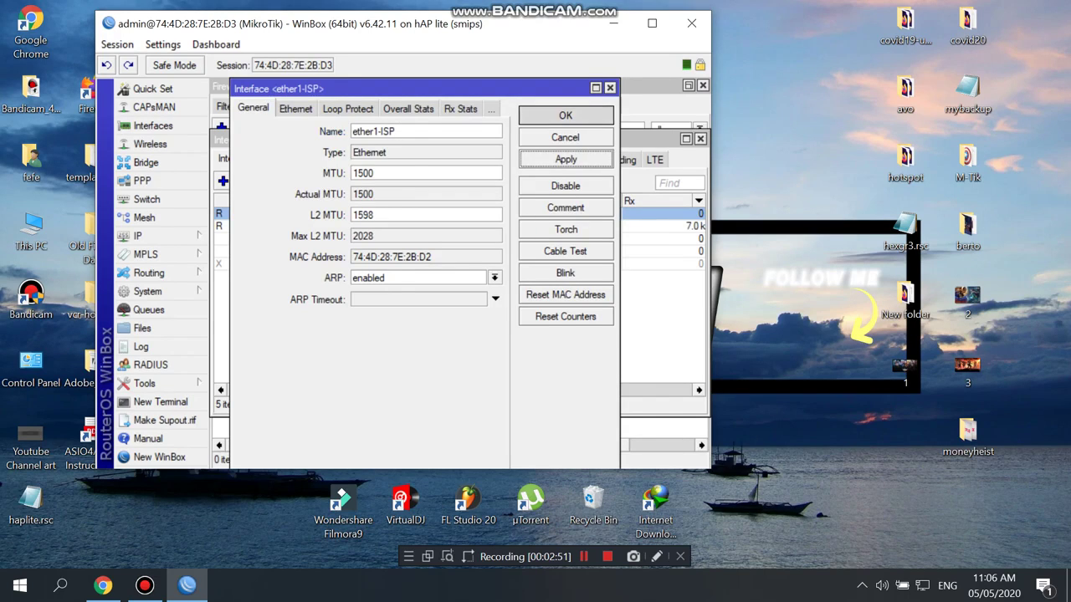
Step: Rename the ether2 interface to ether2-LAN and apply the change
{"action": "double_click", "coordinate": [265, 226]}
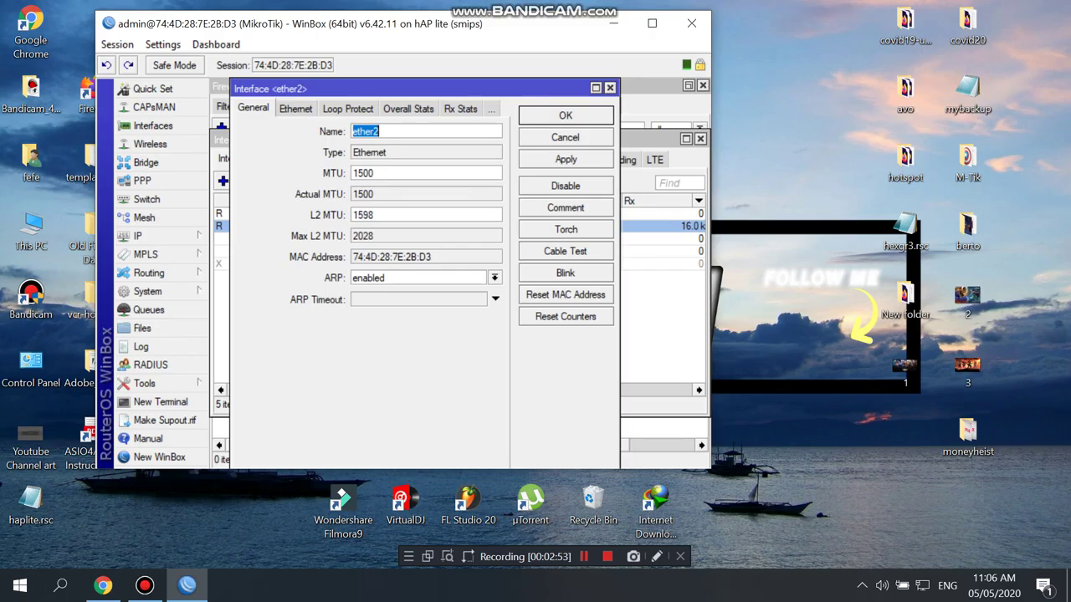
{"action": "left_click", "coordinate": [382, 131]}
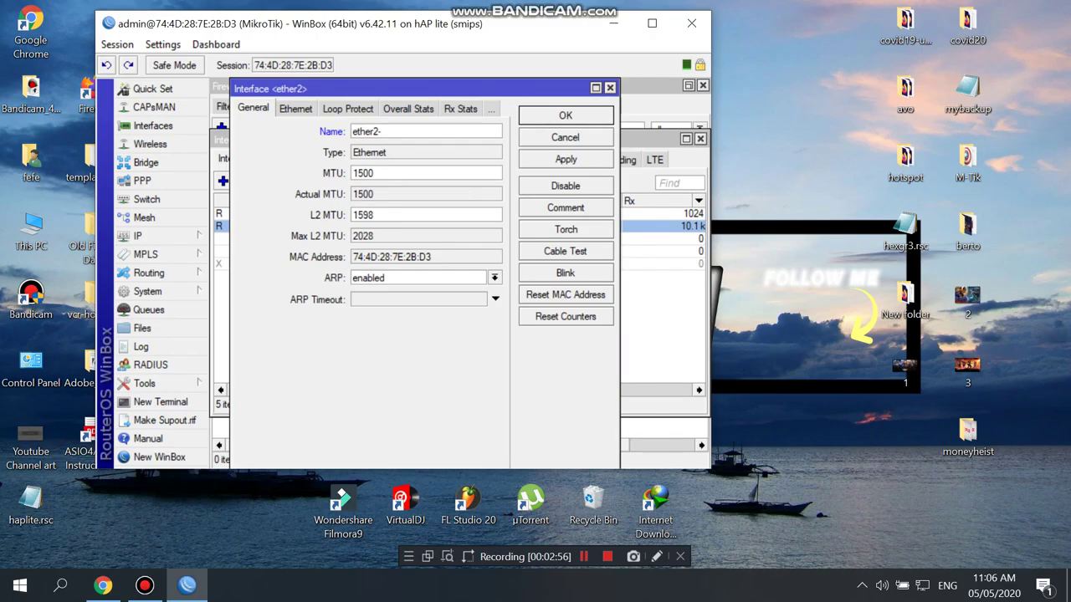
{"action": "type", "text": "-LAN"}
{"action": "left_click", "coordinate": [565, 159]}
{"action": "left_click", "coordinate": [566, 116]}
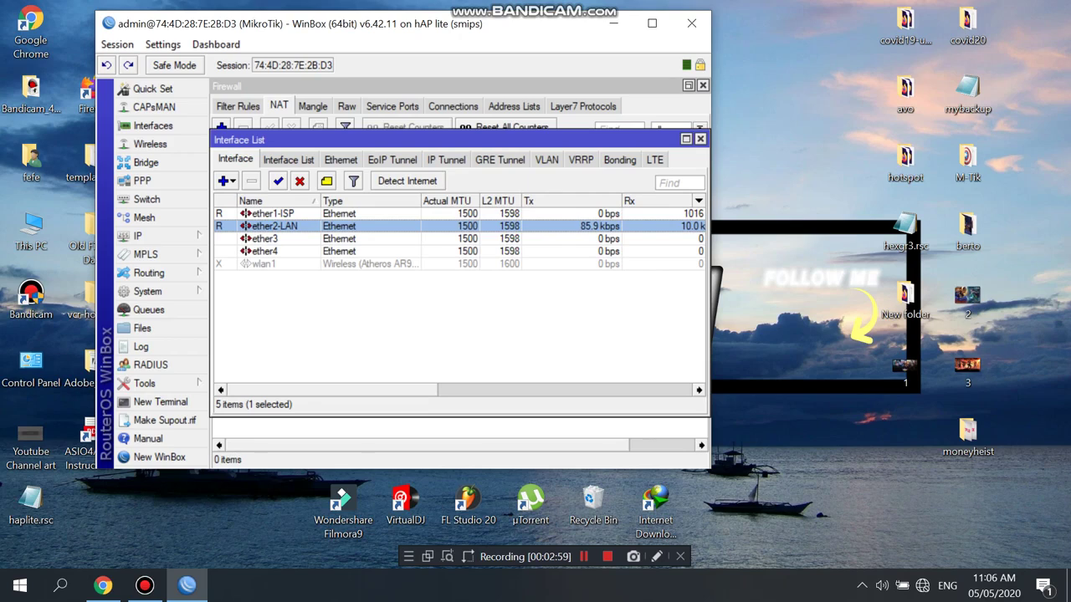
{"action": "left_click", "coordinate": [266, 239]}
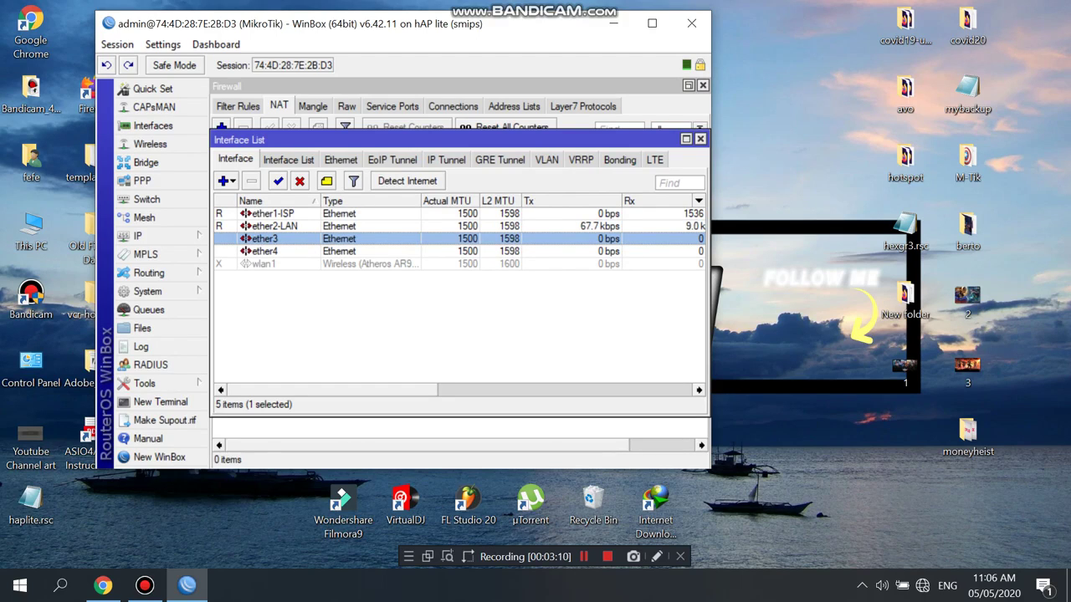
{"action": "left_click", "coordinate": [289, 160]}
{"action": "left_click", "coordinate": [341, 160]}
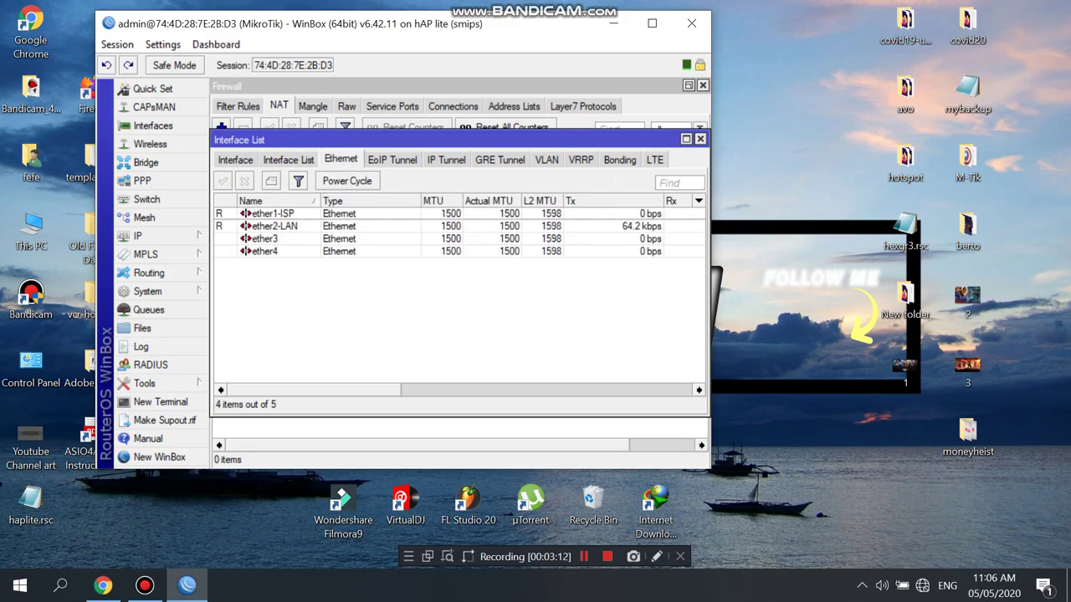
{"action": "left_click", "coordinate": [235, 160]}
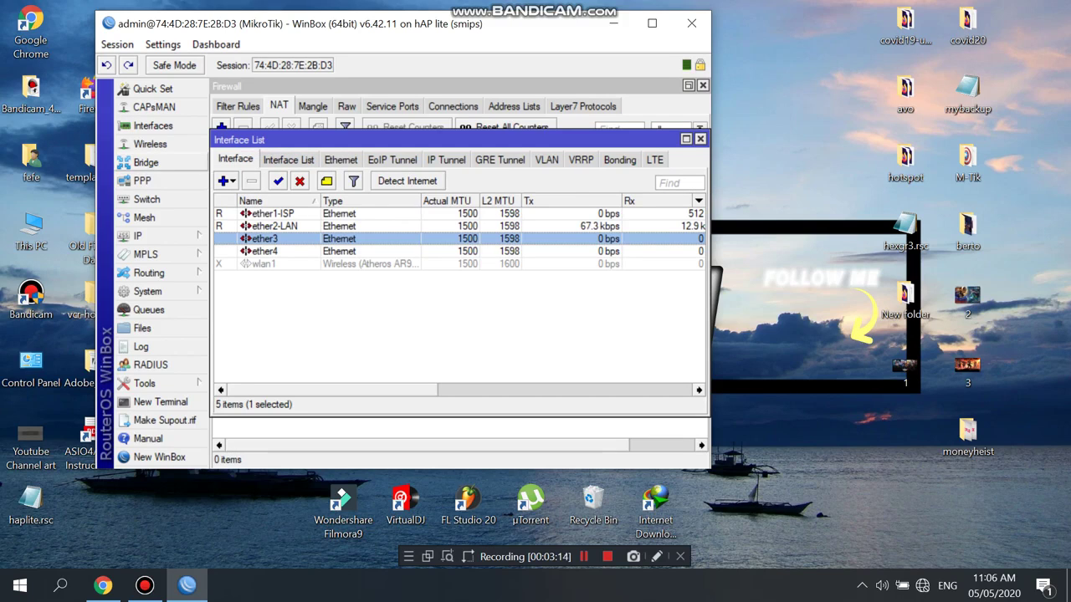
{"action": "left_click", "coordinate": [146, 163]}
{"action": "left_click", "coordinate": [223, 130]}
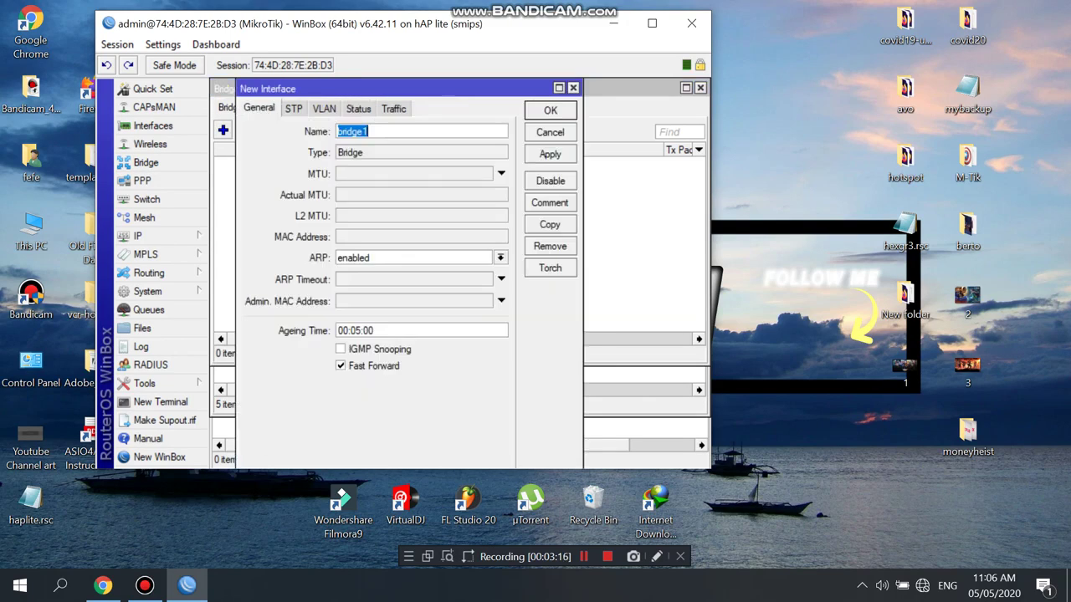
{"action": "left_click", "coordinate": [369, 131]}
{"action": "left_click", "coordinate": [573, 88]}
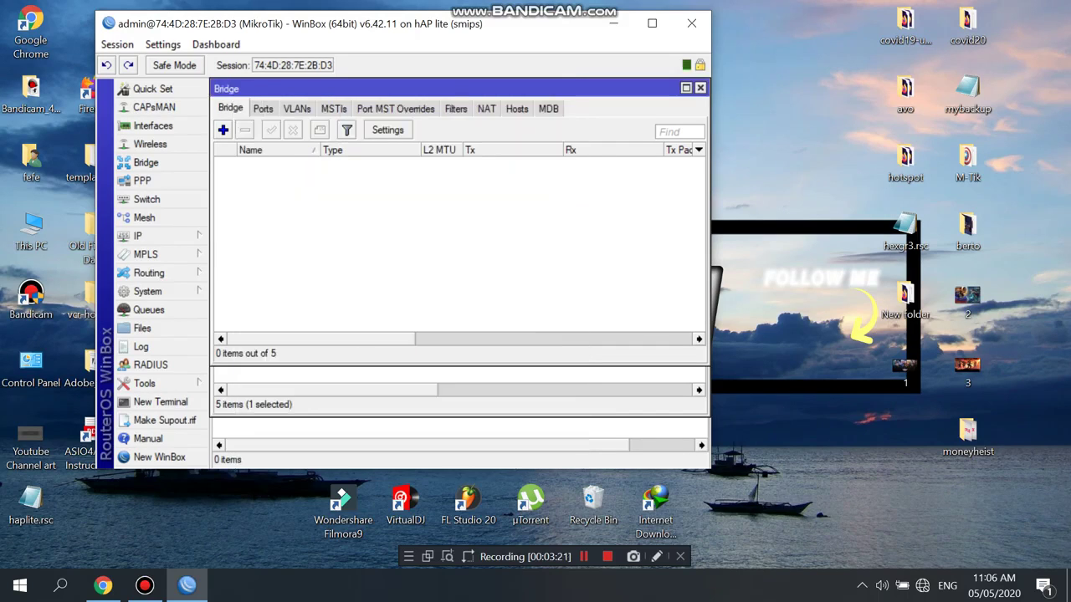
{"action": "left_click", "coordinate": [701, 88]}
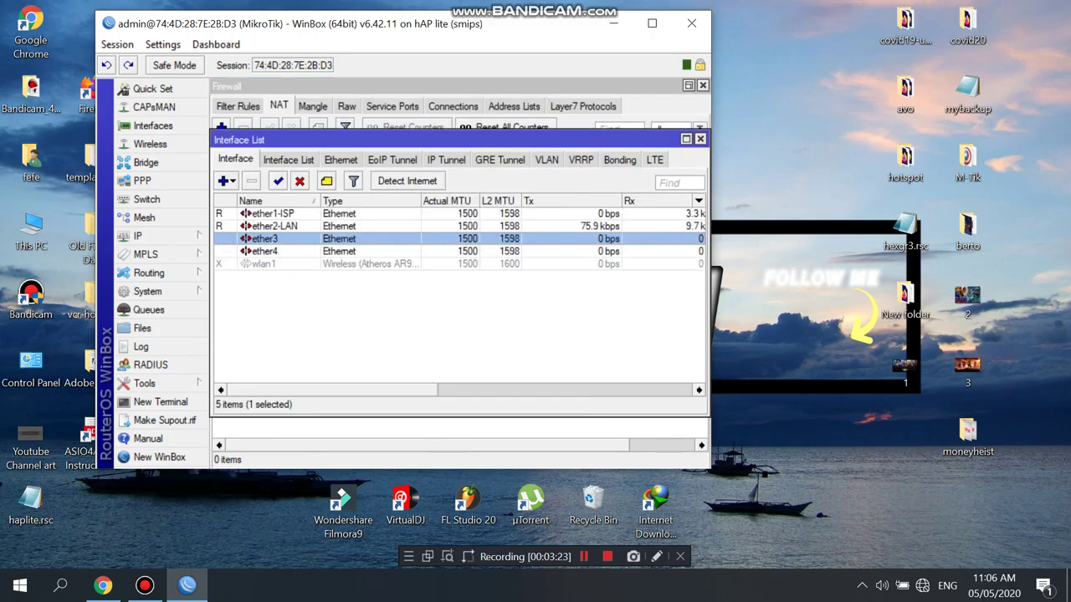
Step: Close the Interface List and add a DHCP client on ether1-ISP, keeping peer DNS, peer NTP and the default route enabled
{"action": "left_click", "coordinate": [700, 139]}
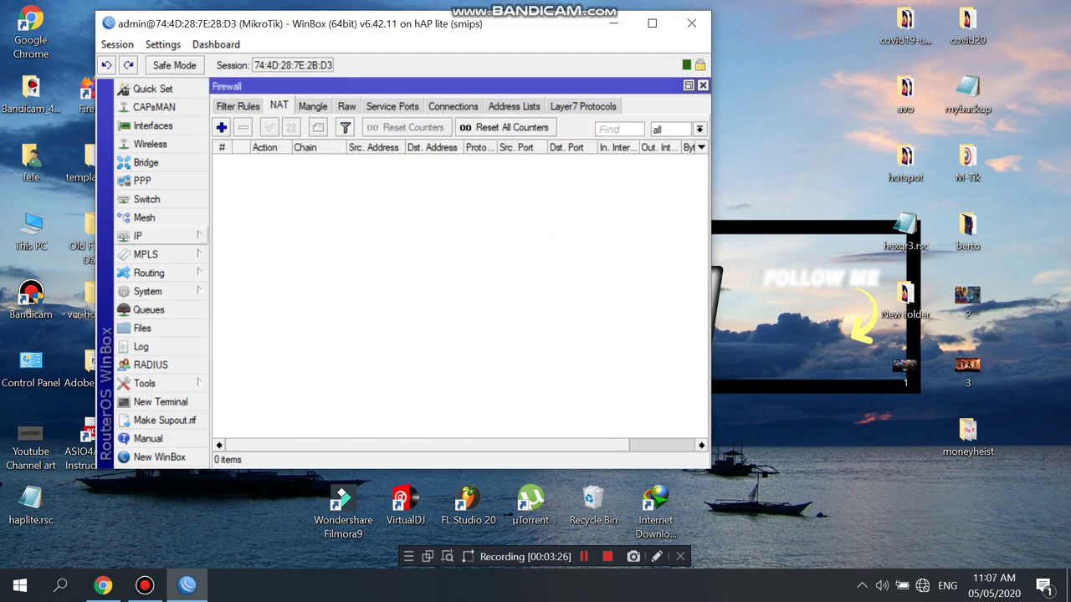
{"action": "left_click", "coordinate": [159, 236]}
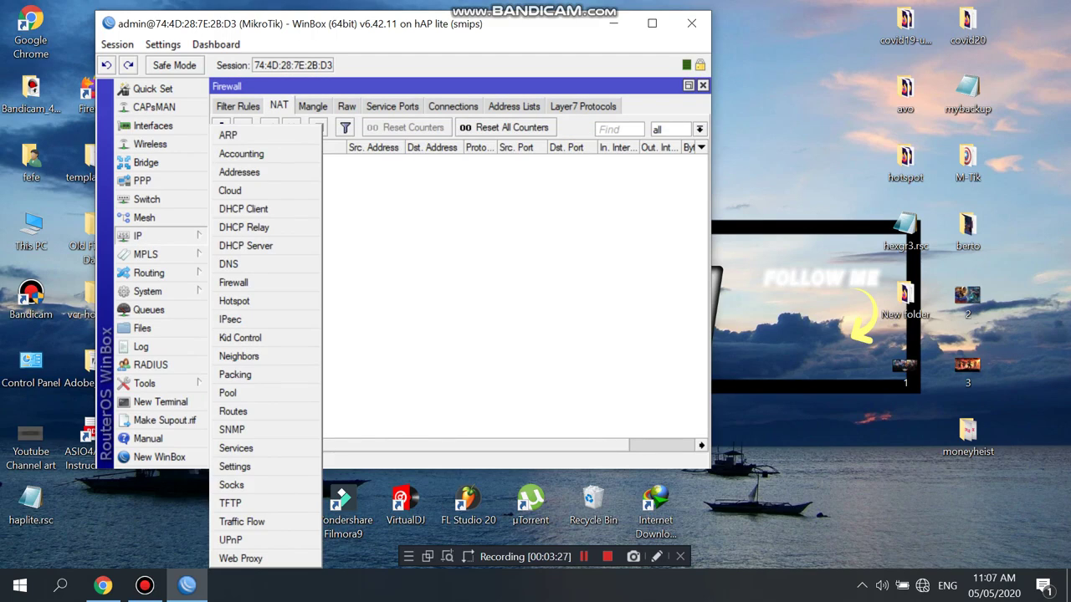
{"action": "left_click", "coordinate": [244, 208]}
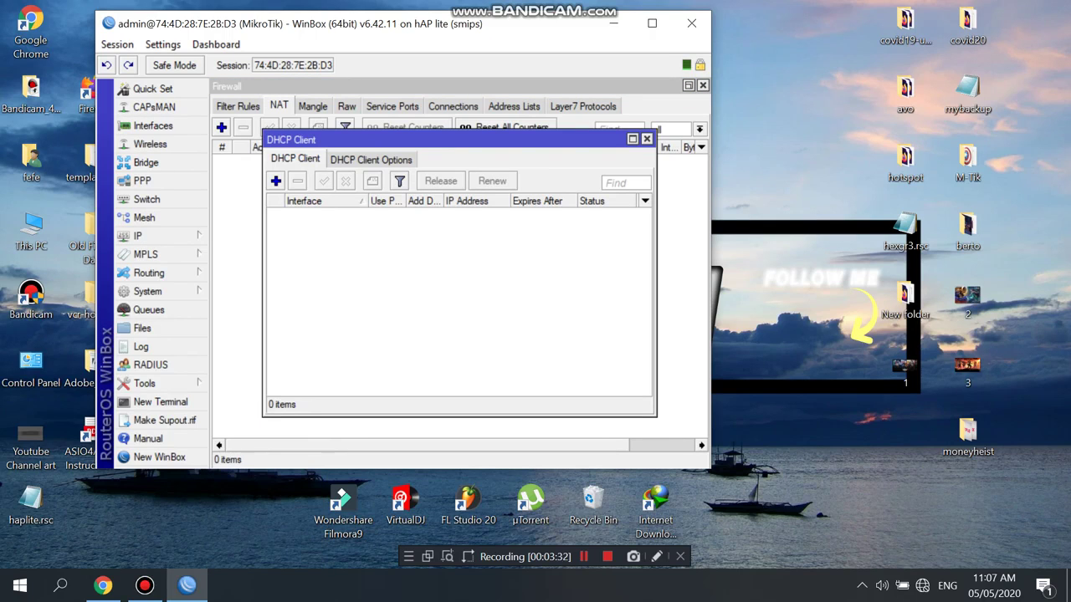
{"action": "left_click", "coordinate": [275, 180]}
{"action": "left_click", "coordinate": [521, 186]}
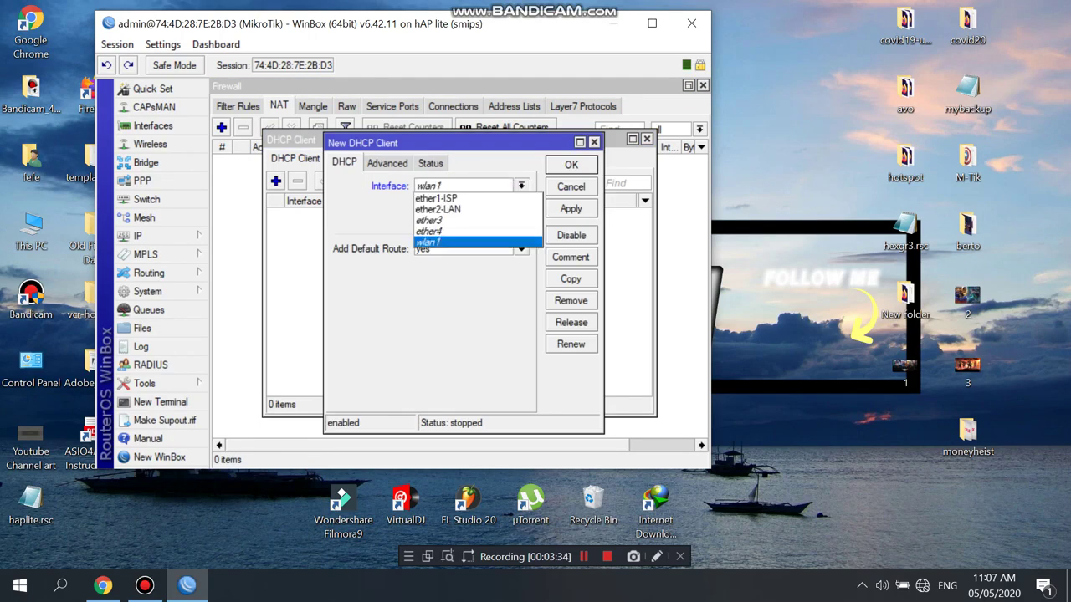
{"action": "key", "text": "Up"}
{"action": "key", "text": "Return"}
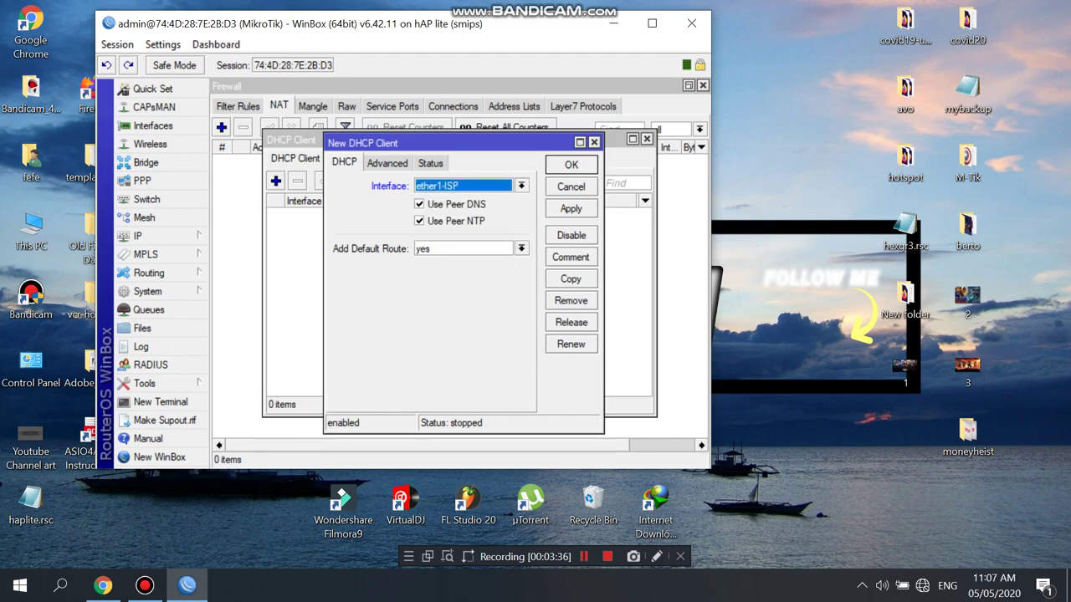
{"action": "key", "text": "Return"}
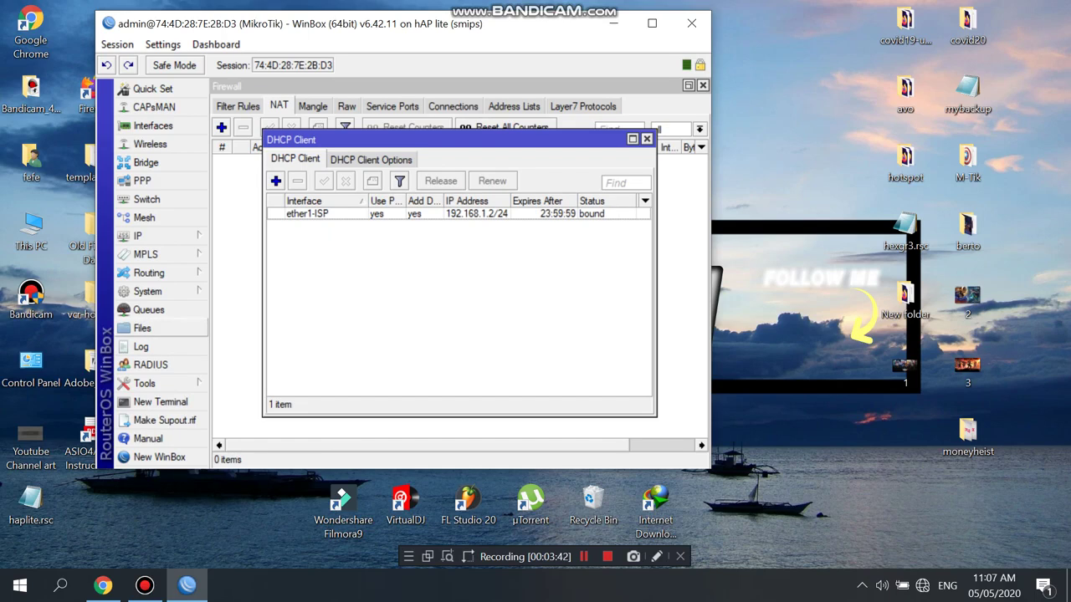
Step: Ping google.com from a new router terminal to test internet access, and close the Terminal and DHCP Client windows
{"action": "left_click", "coordinate": [161, 401]}
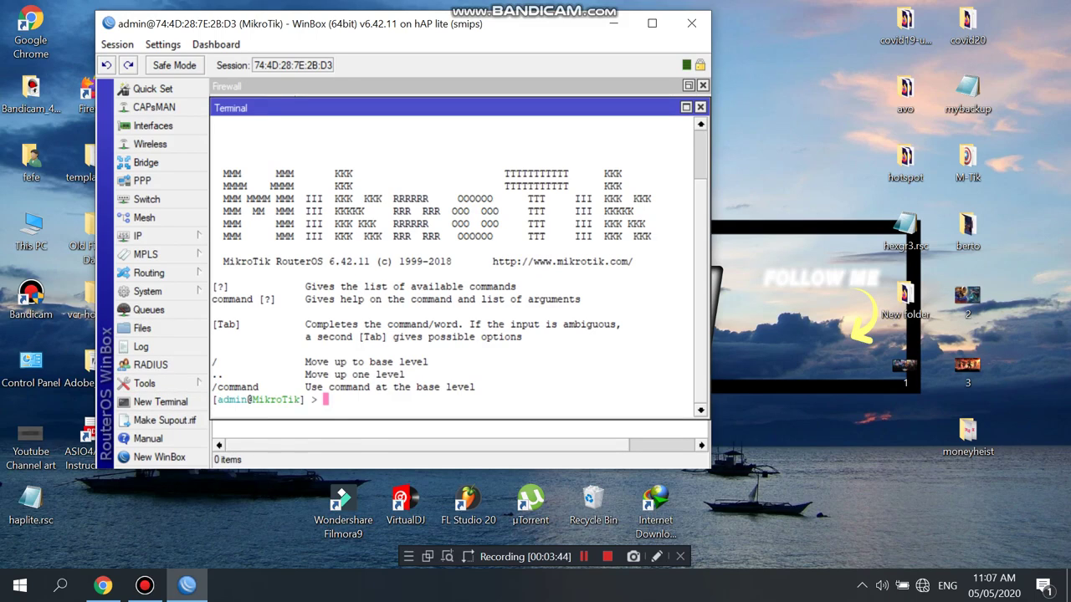
{"action": "type", "text": "ping google.com"}
{"action": "key", "text": "Return"}
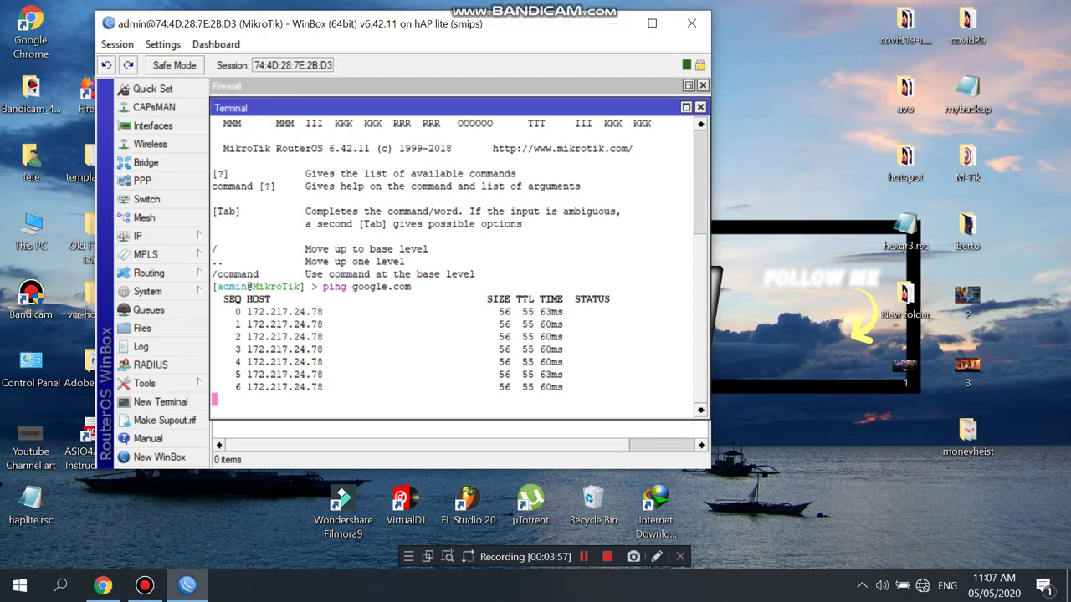
{"action": "left_click", "coordinate": [700, 107]}
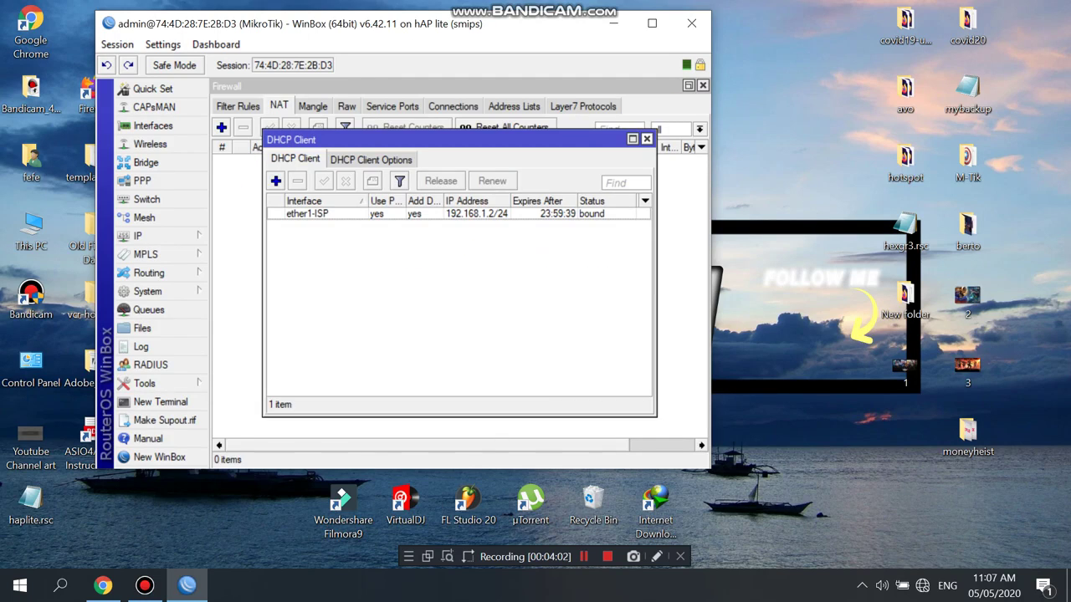
{"action": "left_click", "coordinate": [646, 138]}
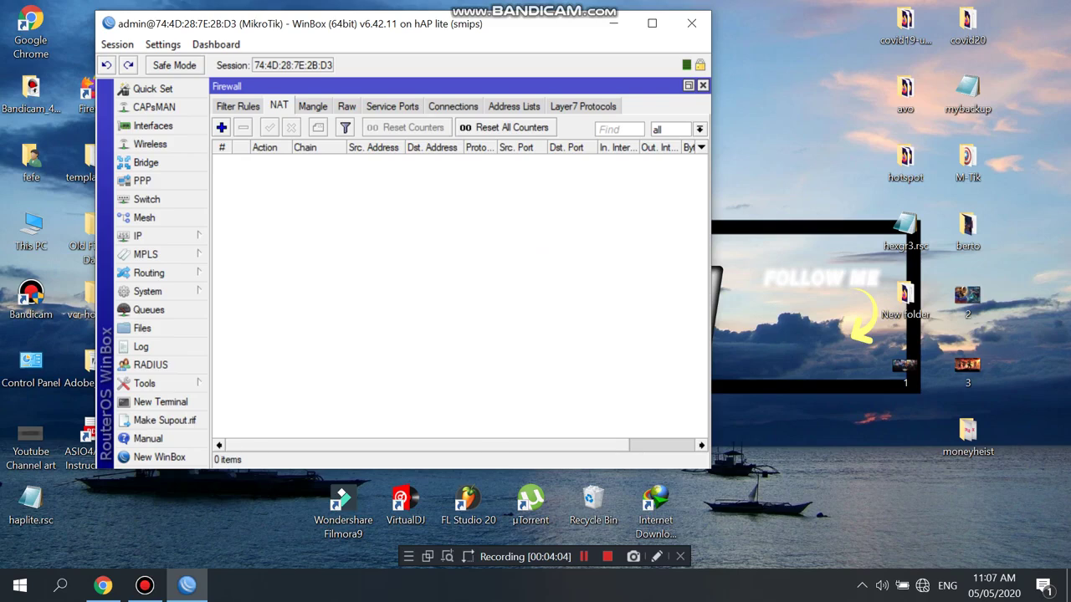
Step: Add the IP address 192.168.88.1/24 to the ether2-LAN interface and close the Address List
{"action": "left_click", "coordinate": [139, 235]}
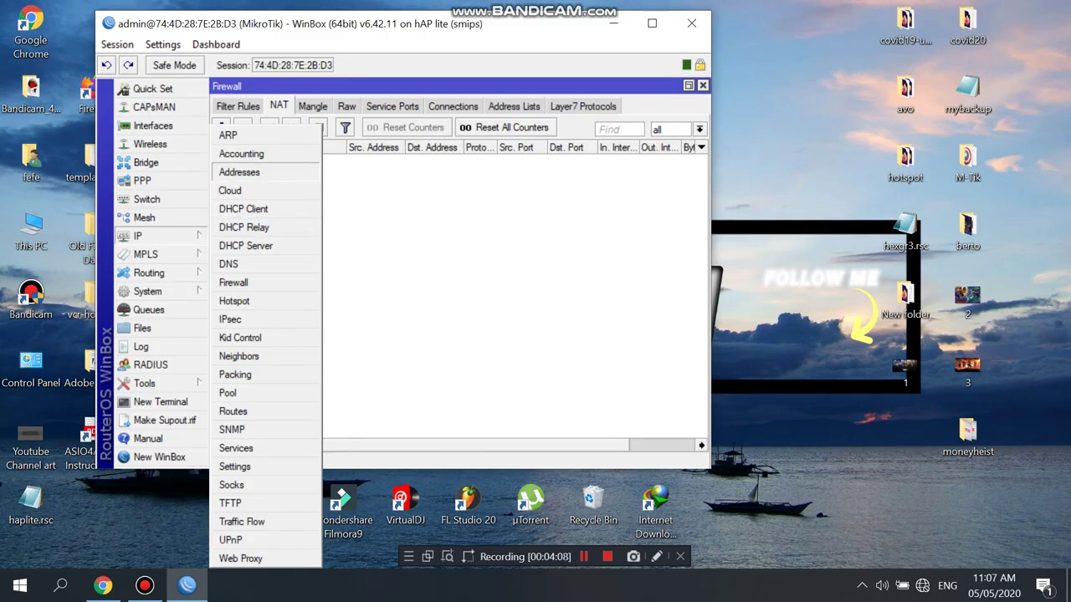
{"action": "left_click", "coordinate": [239, 171]}
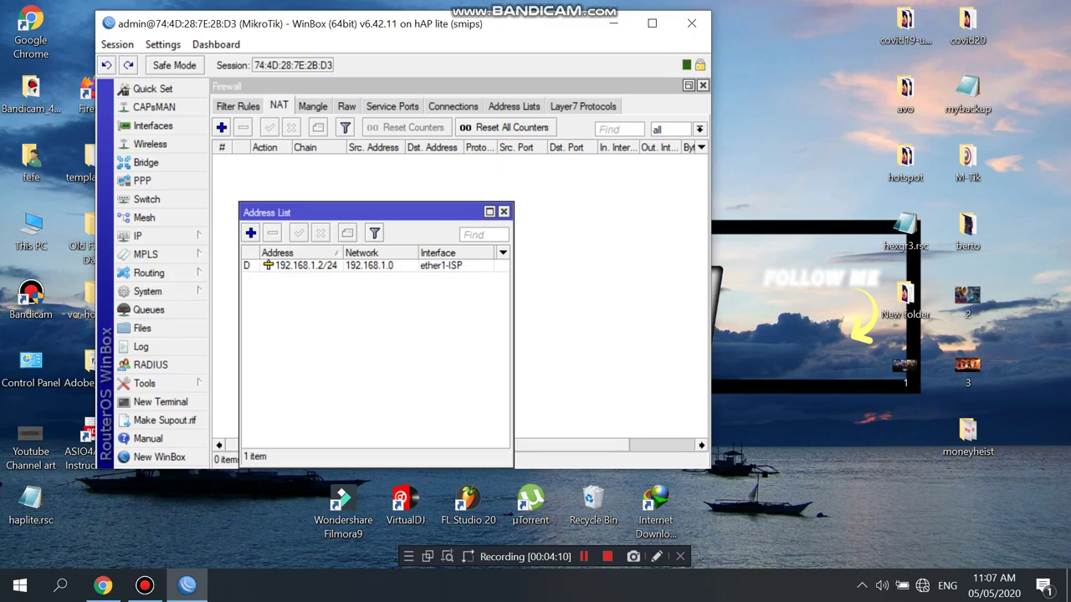
{"action": "left_click", "coordinate": [250, 234]}
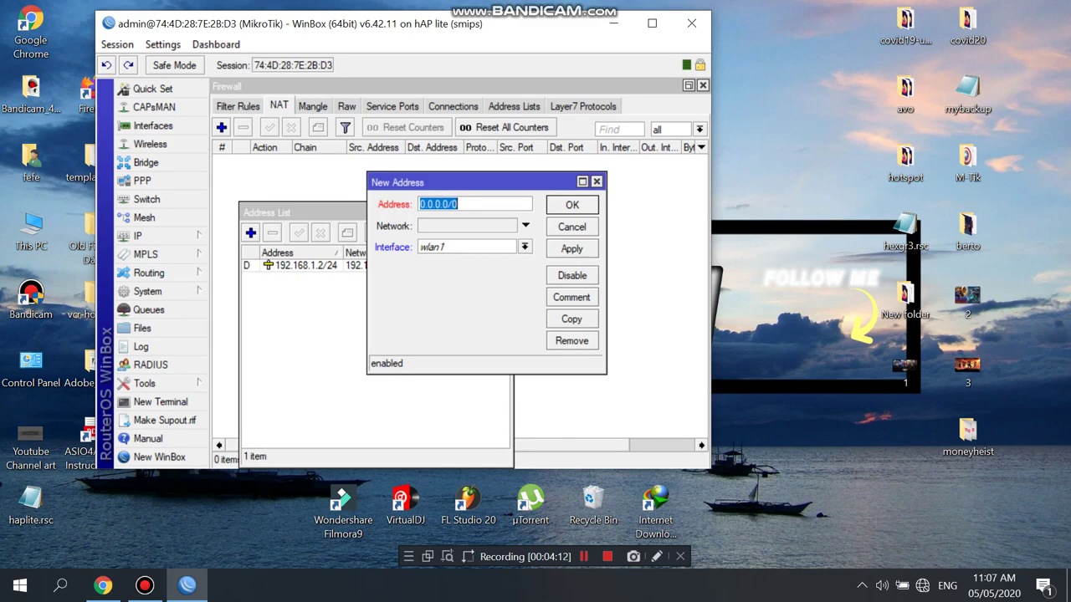
{"action": "type", "text": "192.168"}
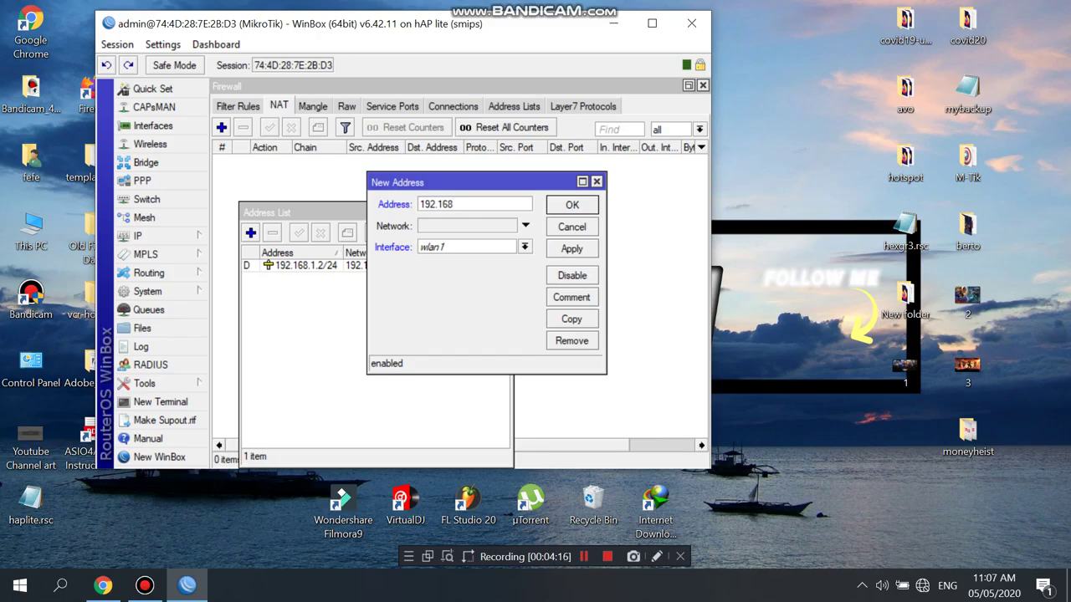
{"action": "type", "text": ".88.1/24"}
{"action": "left_click", "coordinate": [525, 247]}
{"action": "left_click", "coordinate": [465, 269]}
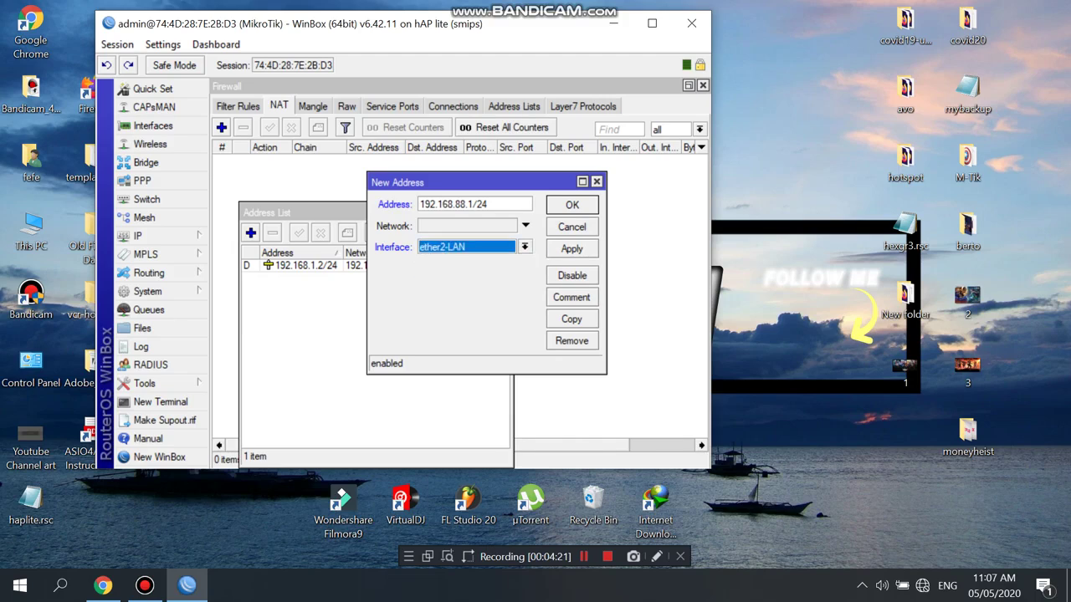
{"action": "key", "text": "Return"}
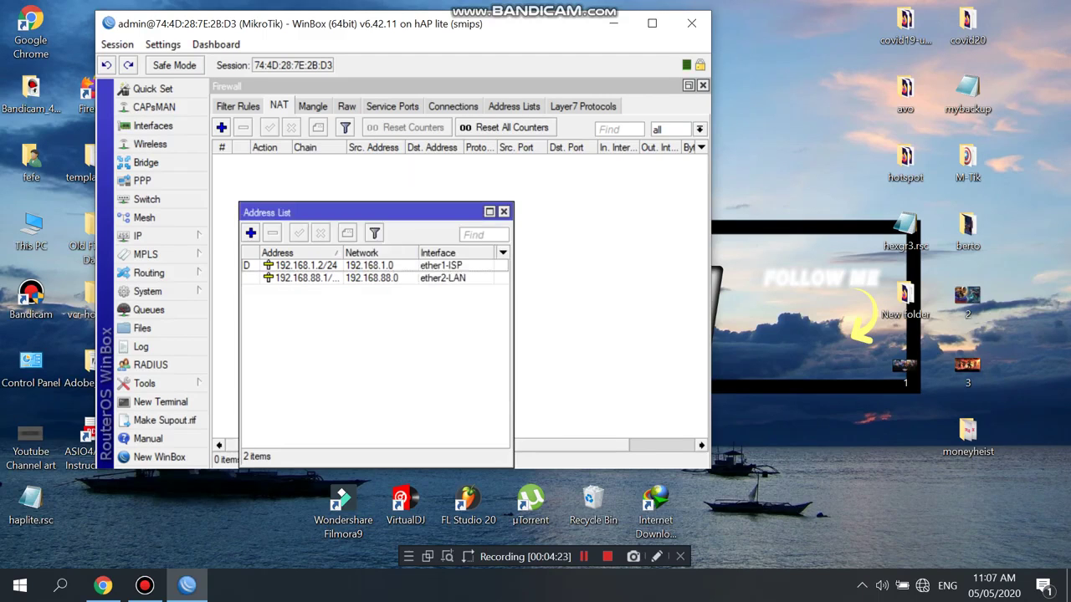
{"action": "left_click", "coordinate": [368, 278]}
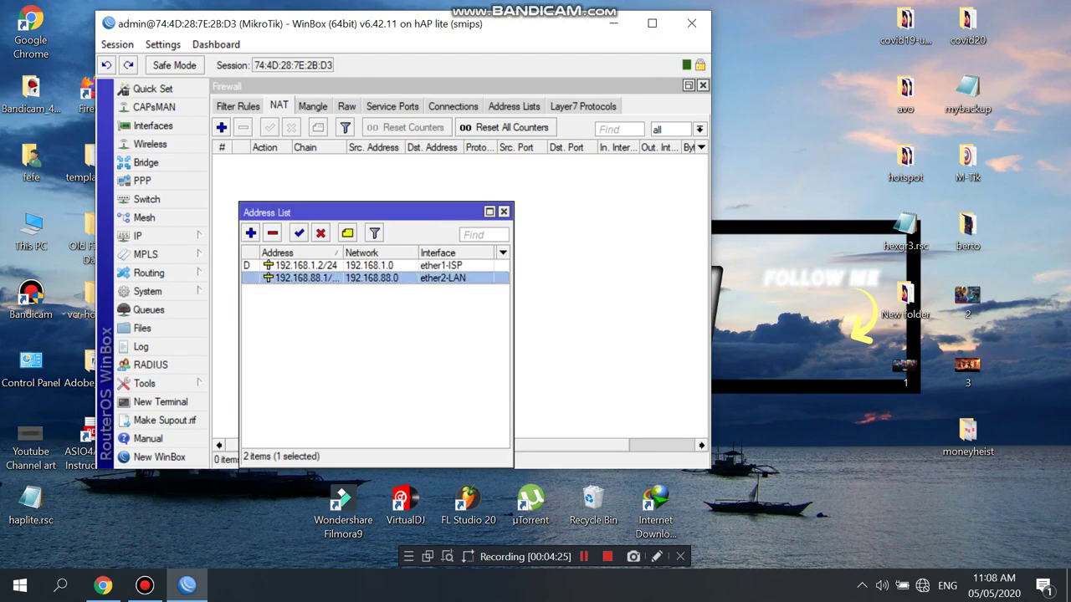
{"action": "left_click", "coordinate": [368, 265]}
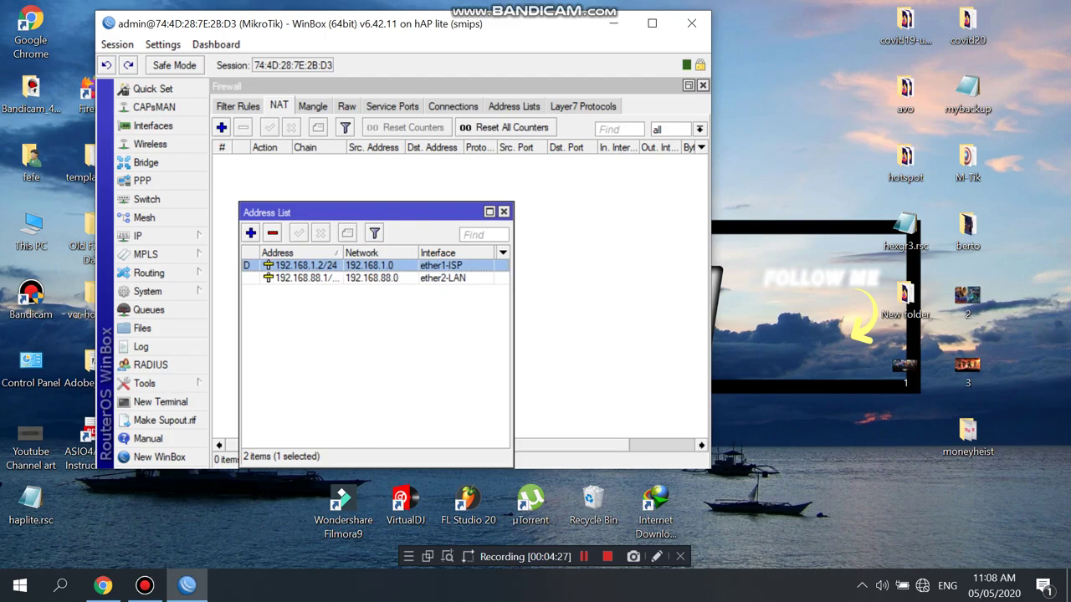
{"action": "left_click", "coordinate": [505, 211]}
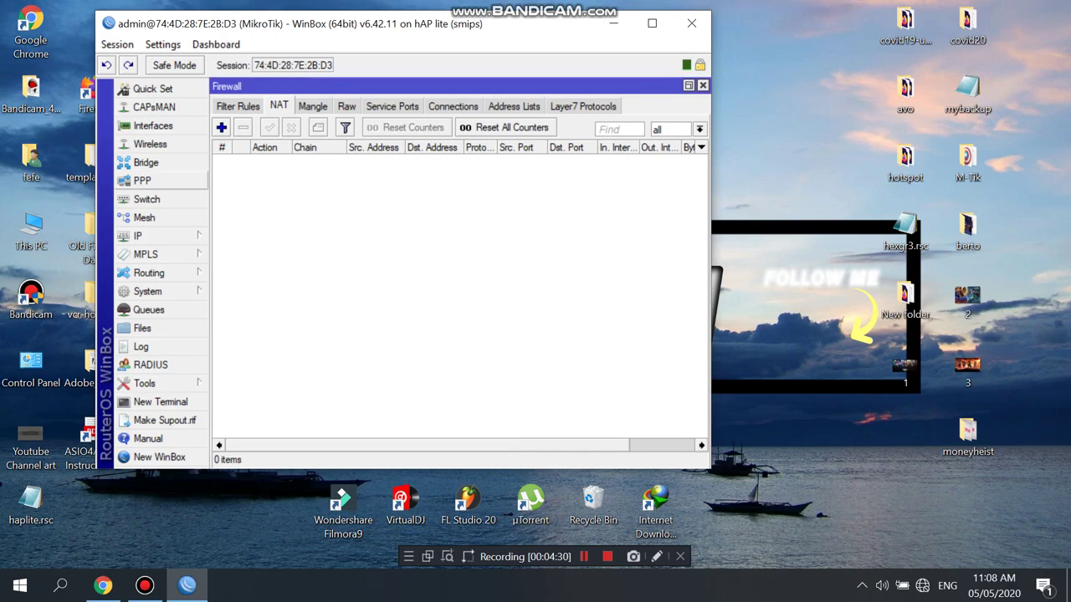
Step: Run DHCP setup on ether2-LAN with network 192.168.88.0/24, gateway 192.168.88.1, pool 192.168.88.2-192.168.88.254 and DNS server 192.168.1.1
{"action": "left_click", "coordinate": [159, 236]}
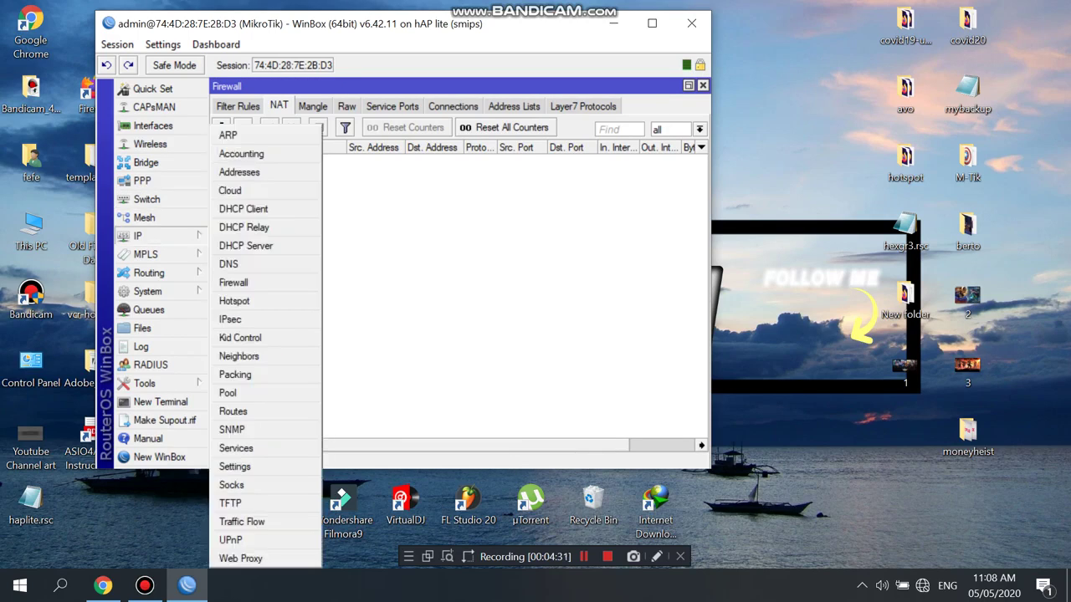
{"action": "left_click", "coordinate": [245, 245]}
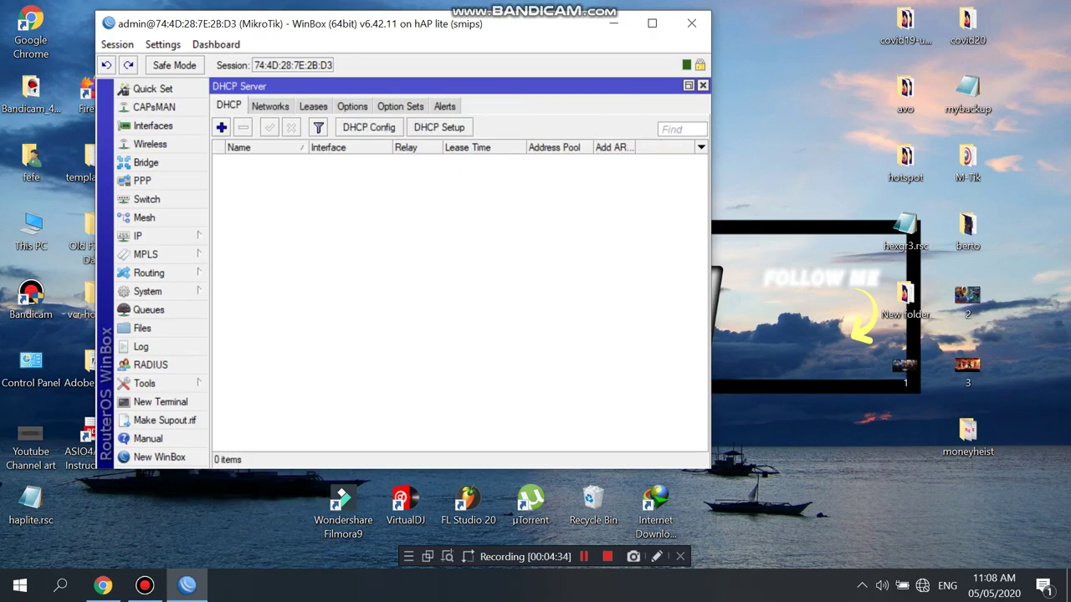
{"action": "left_click", "coordinate": [439, 127]}
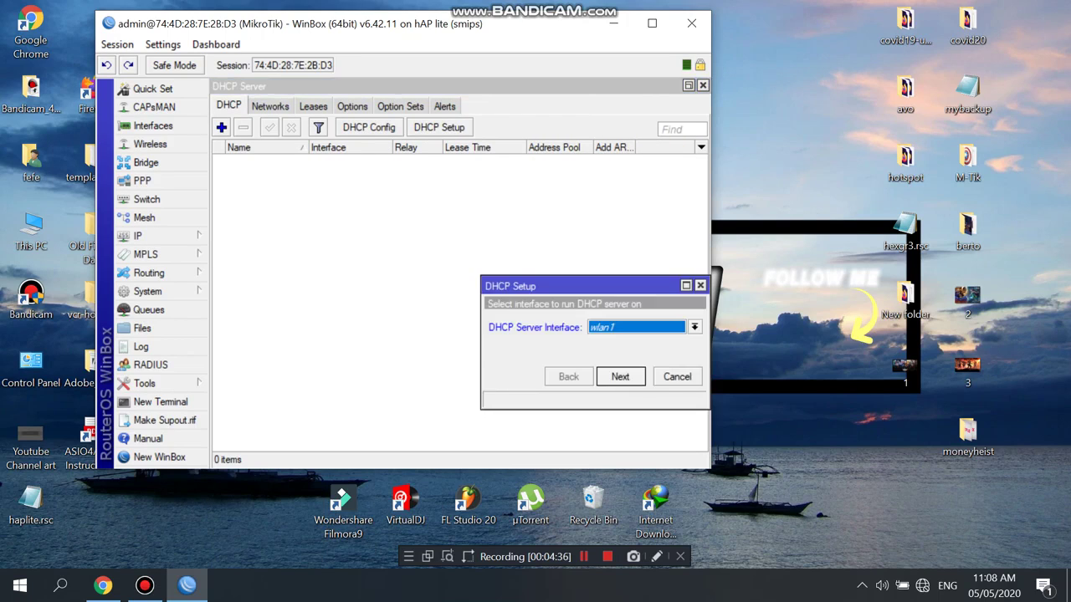
{"action": "left_click", "coordinate": [694, 328]}
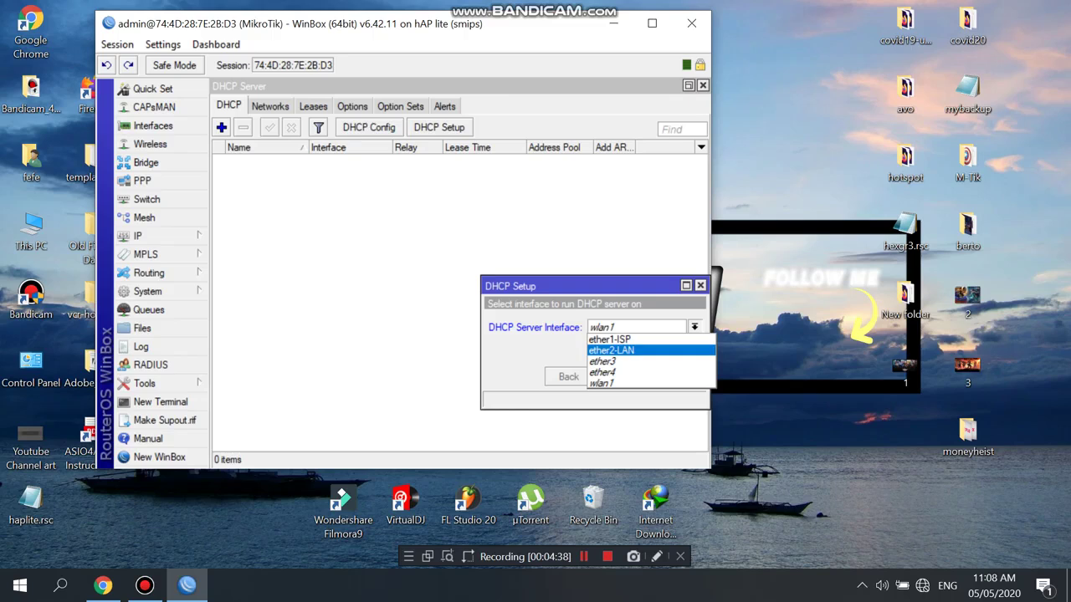
{"action": "key", "text": "Return"}
{"action": "key", "text": "Return"}
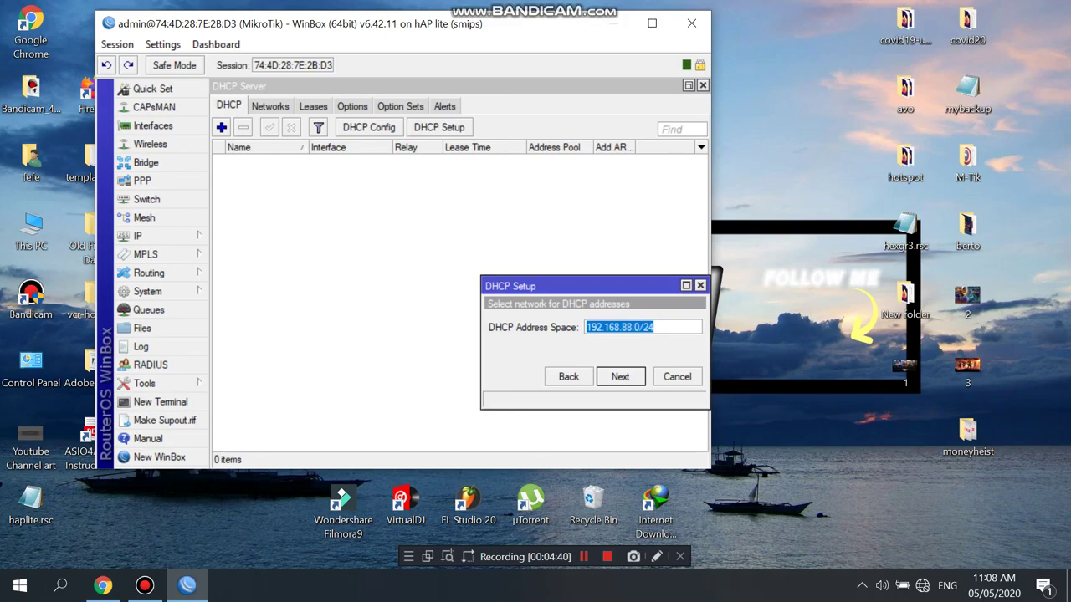
{"action": "key", "text": "Return"}
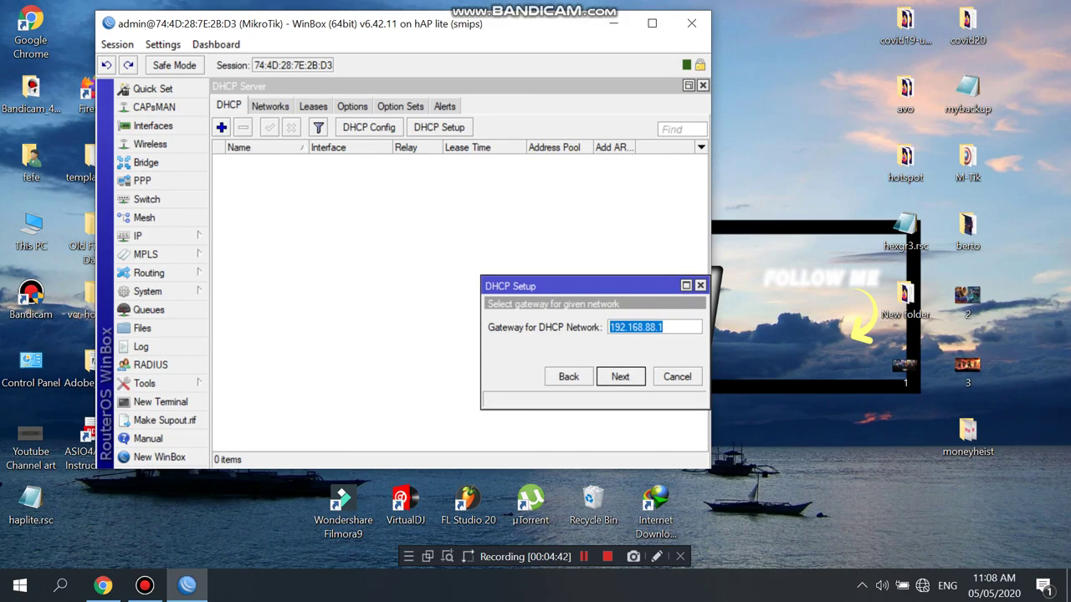
{"action": "key", "text": "Return"}
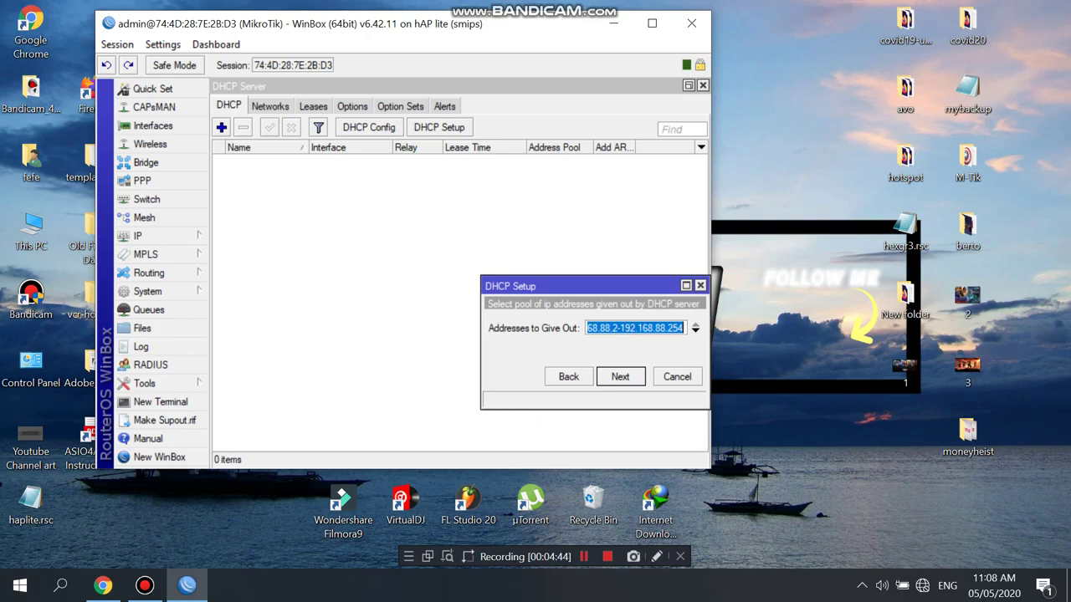
{"action": "key", "text": "Return"}
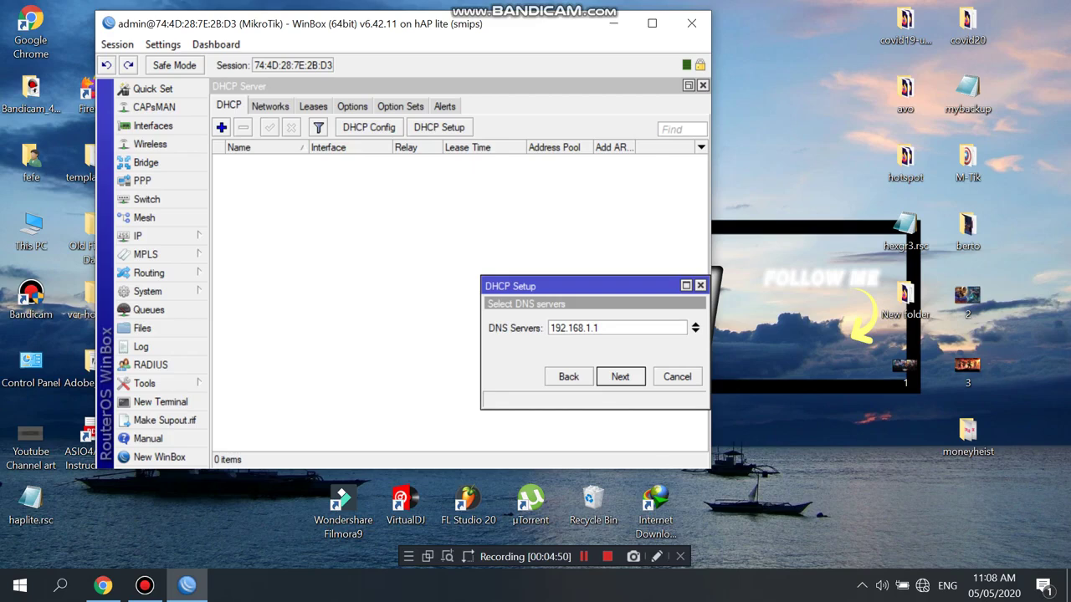
{"action": "key", "text": "Return"}
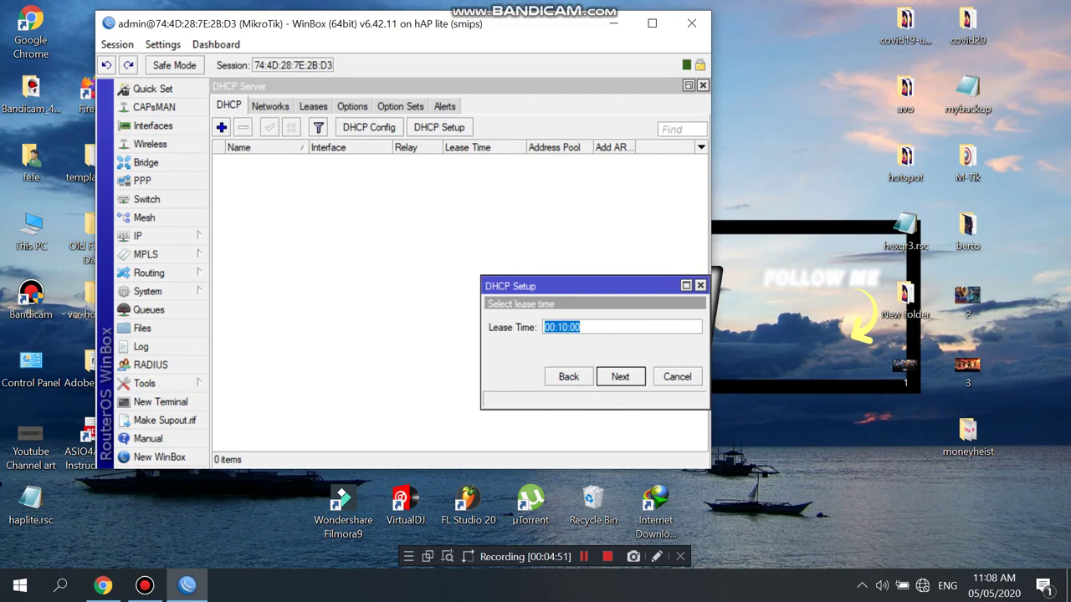
Step: Set the DHCP lease time to 30d 00:00:00, finish the setup and select the new server entry
{"action": "left_click", "coordinate": [568, 327]}
{"action": "key", "text": "BackSpace"}
{"action": "key", "text": "BackSpace"}
{"action": "type", "text": "00"}
{"action": "key", "text": "Home"}
{"action": "type", "text": "30d"}
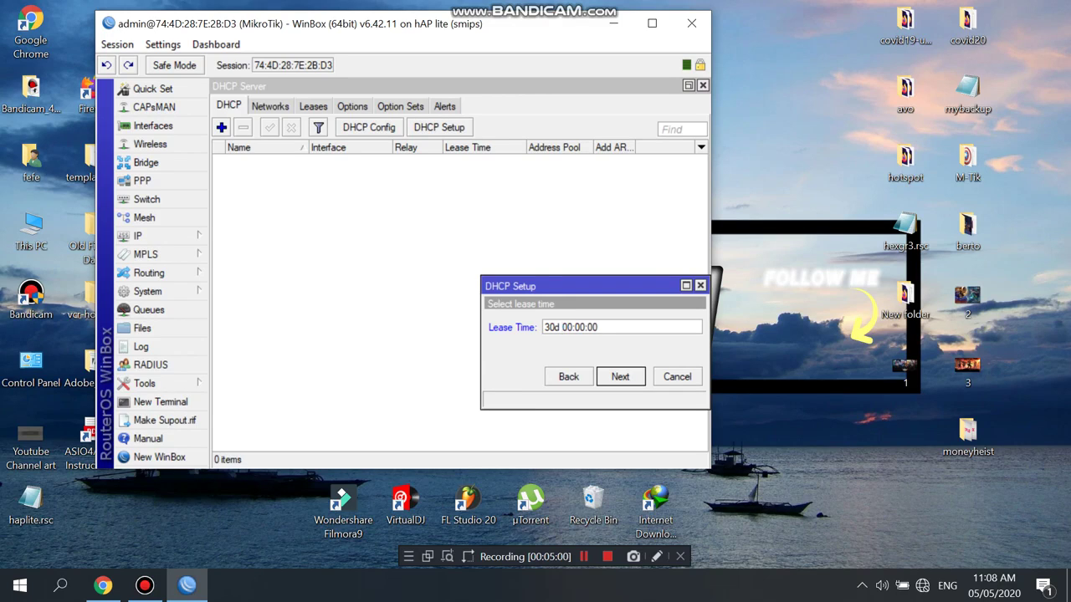
{"action": "key", "text": "Return"}
{"action": "key", "text": "Return"}
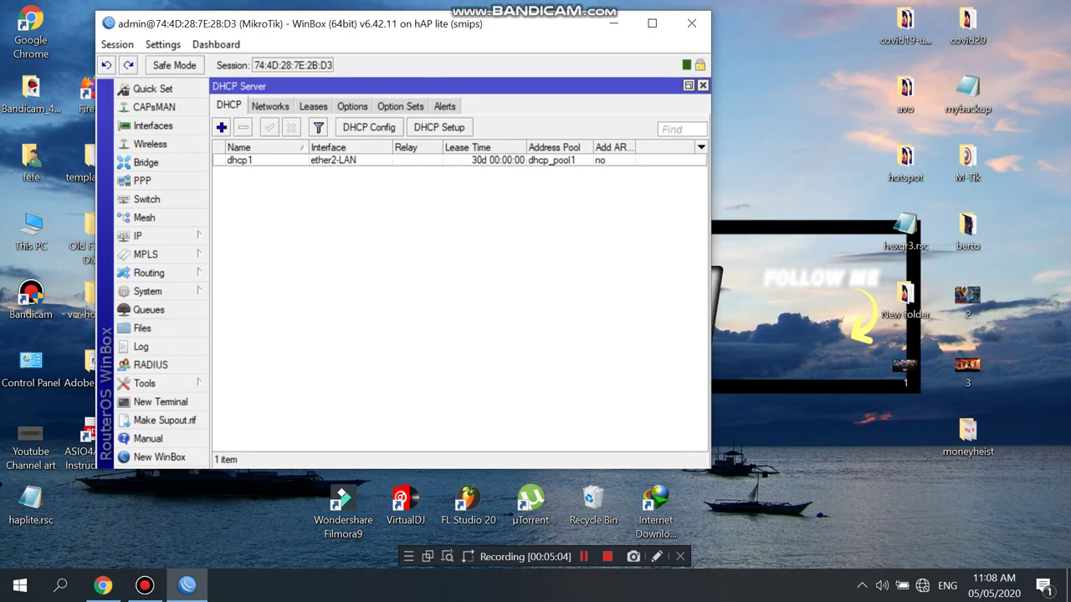
{"action": "left_click", "coordinate": [333, 160]}
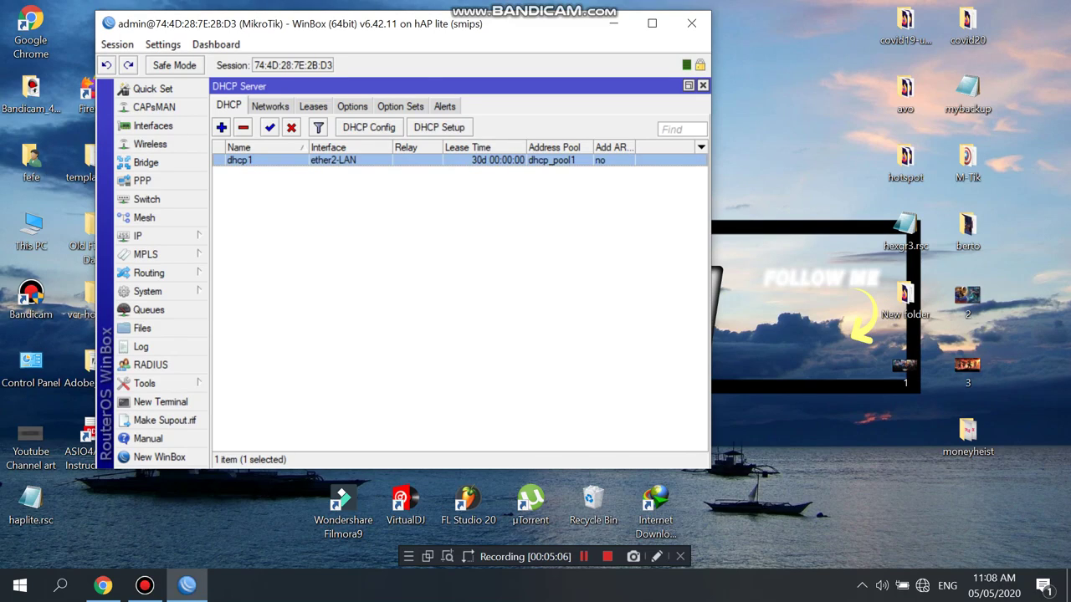
Step: Refresh the Windows desktop and check the wired connection's internet status
{"action": "right_click", "coordinate": [779, 306]}
{"action": "left_click", "coordinate": [810, 354]}
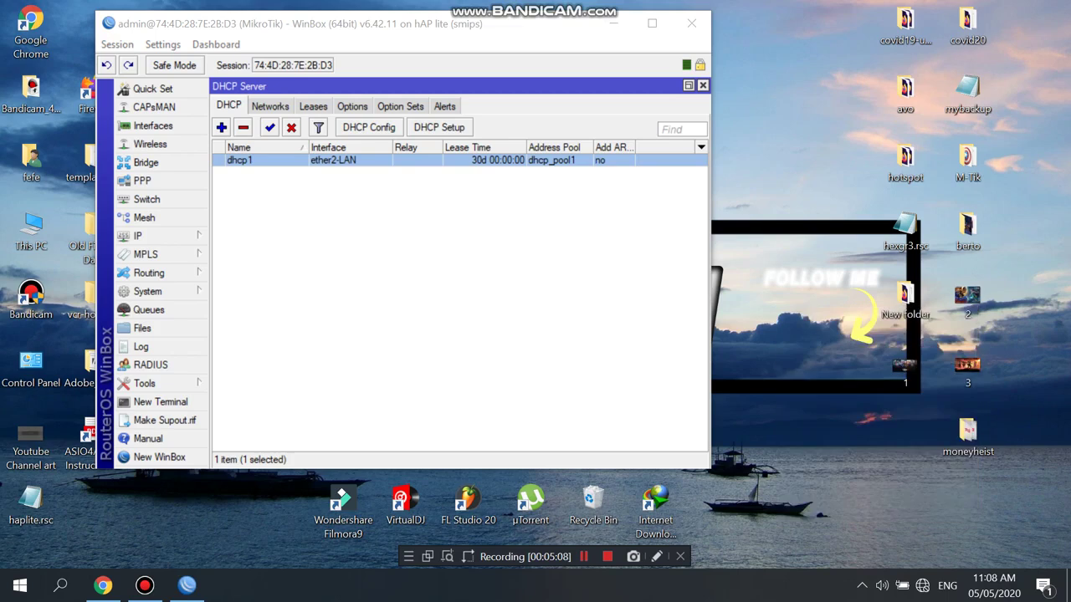
{"action": "right_click", "coordinate": [791, 307]}
{"action": "left_click", "coordinate": [824, 357]}
{"action": "left_click", "coordinate": [902, 586]}
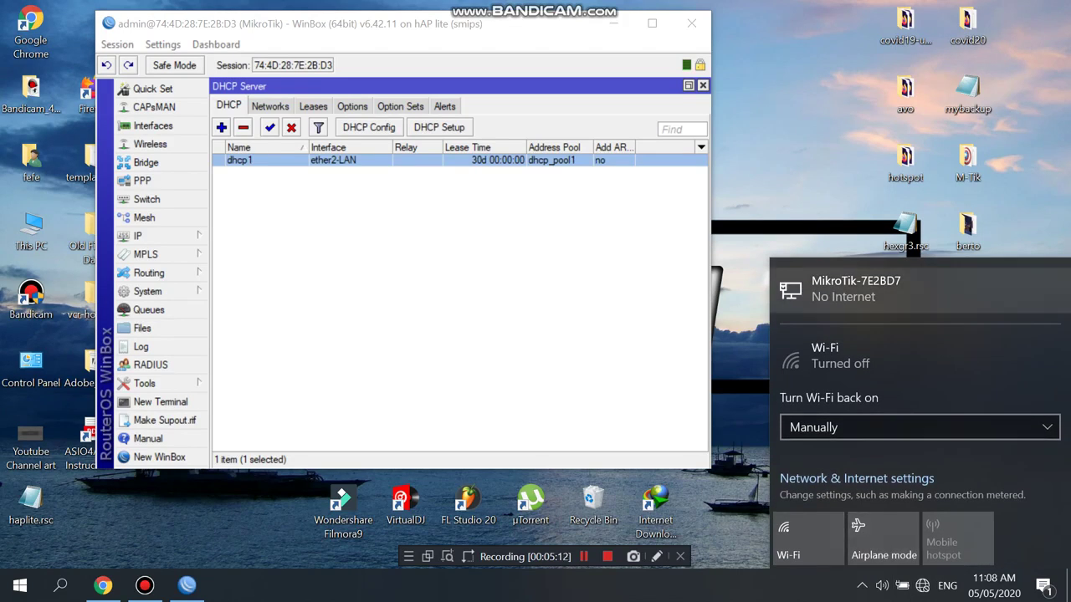
{"action": "left_click", "coordinate": [921, 586]}
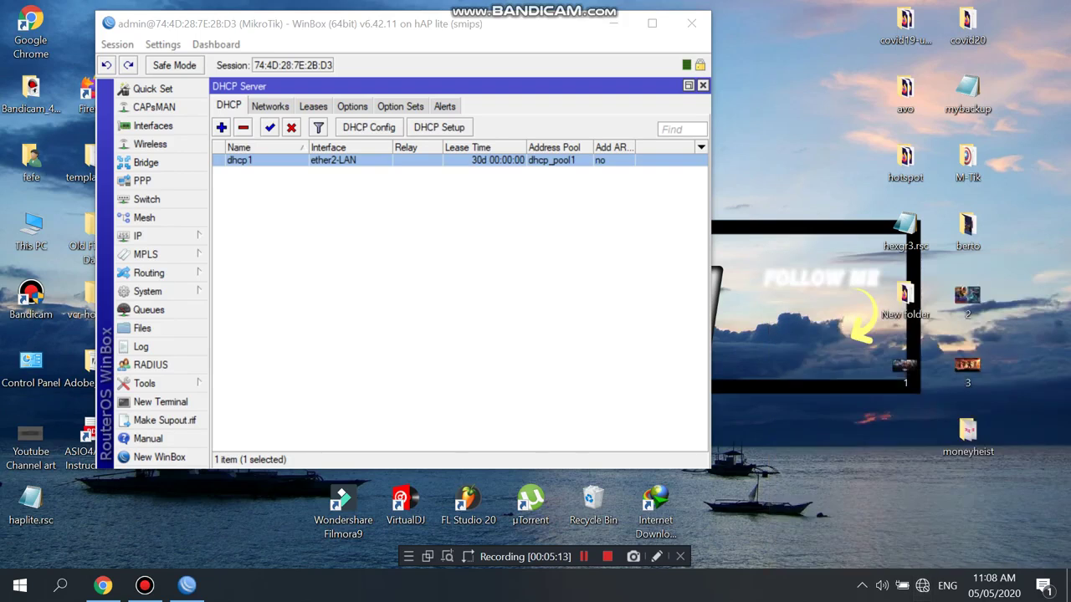
{"action": "right_click", "coordinate": [792, 354]}
{"action": "left_click", "coordinate": [834, 403]}
Step: Start a new firewall NAT rule in the srcnat chain with ether1-ISP as the outgoing interface
{"action": "left_click", "coordinate": [159, 236]}
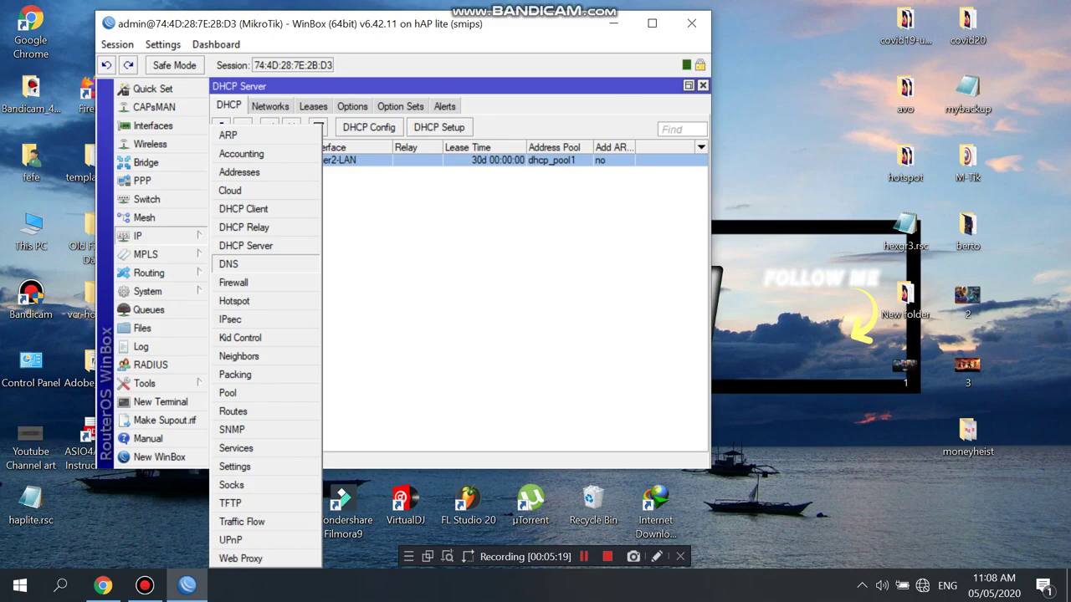
{"action": "left_click", "coordinate": [233, 283]}
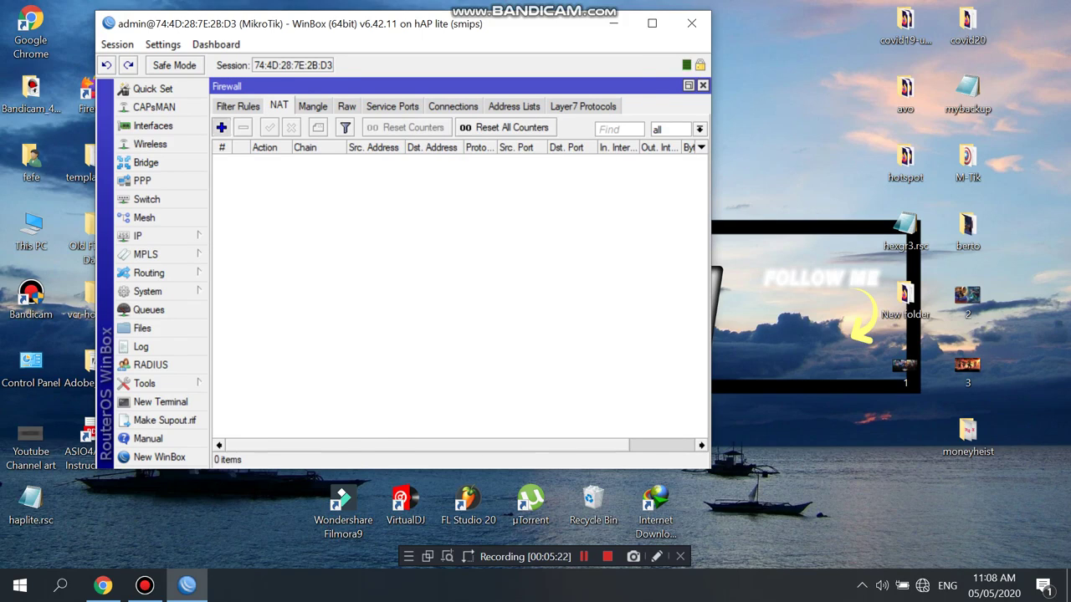
{"action": "left_click", "coordinate": [221, 127]}
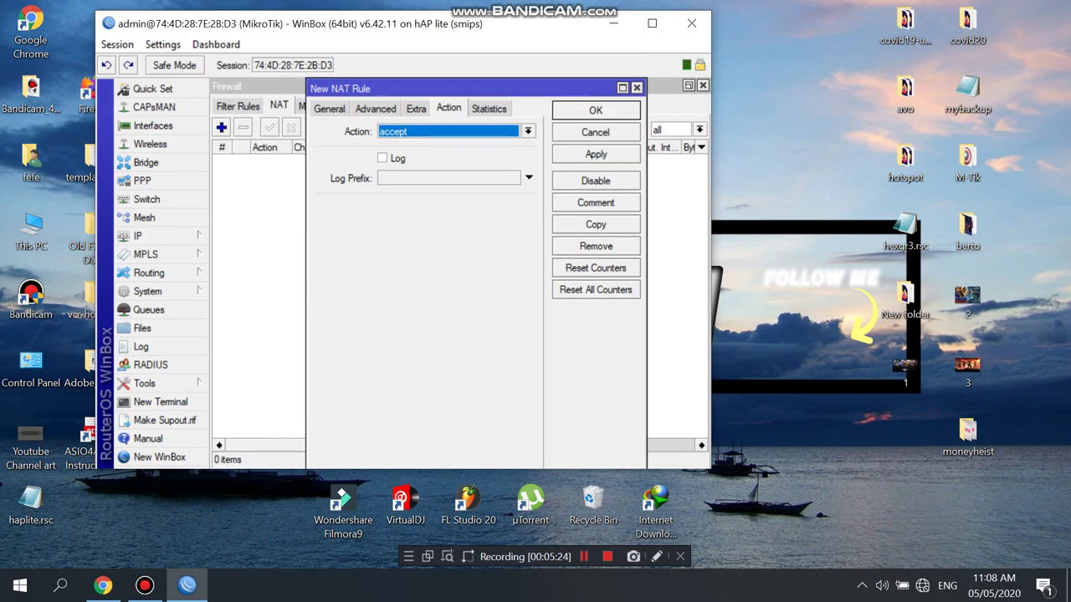
{"action": "left_click", "coordinate": [328, 109]}
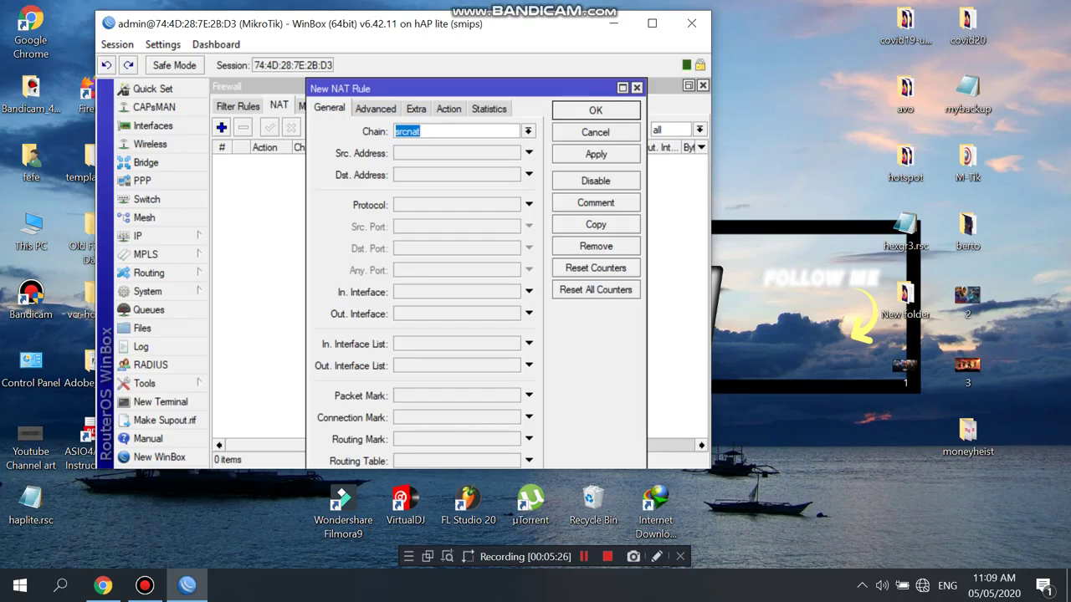
{"action": "left_click", "coordinate": [529, 314]}
{"action": "left_click", "coordinate": [513, 314]}
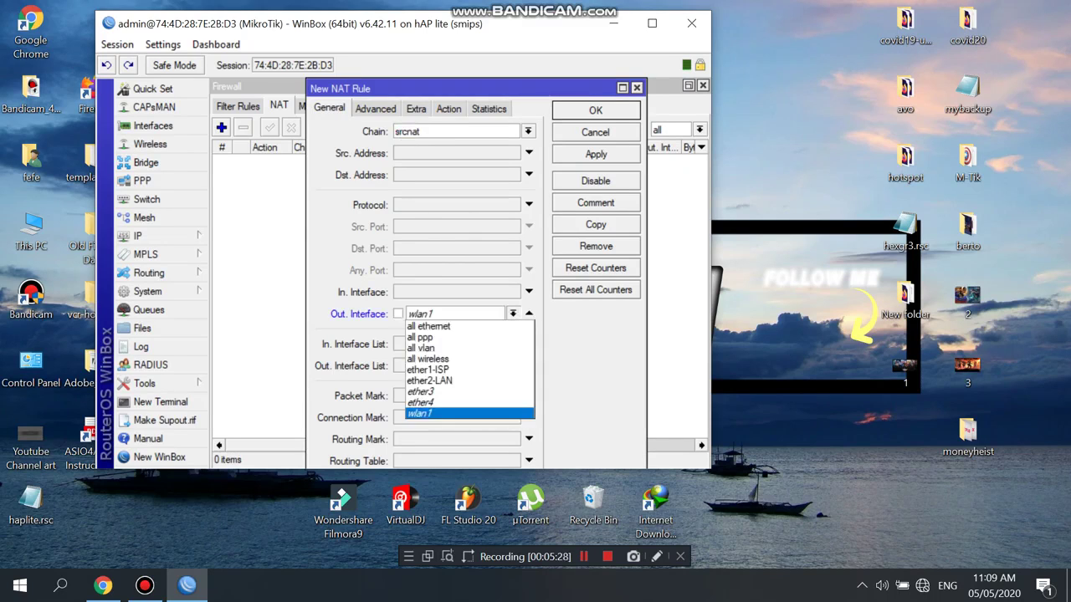
{"action": "left_click", "coordinate": [469, 370]}
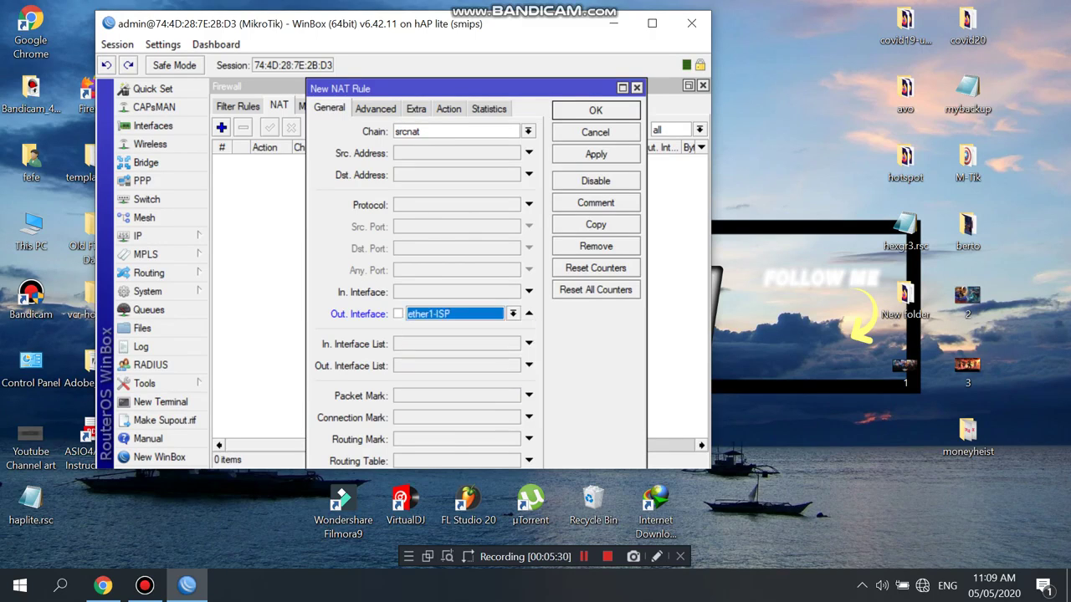
Step: Set the NAT rule's action to masquerade, then apply and save the rule
{"action": "left_click", "coordinate": [448, 109]}
{"action": "left_click", "coordinate": [528, 131]}
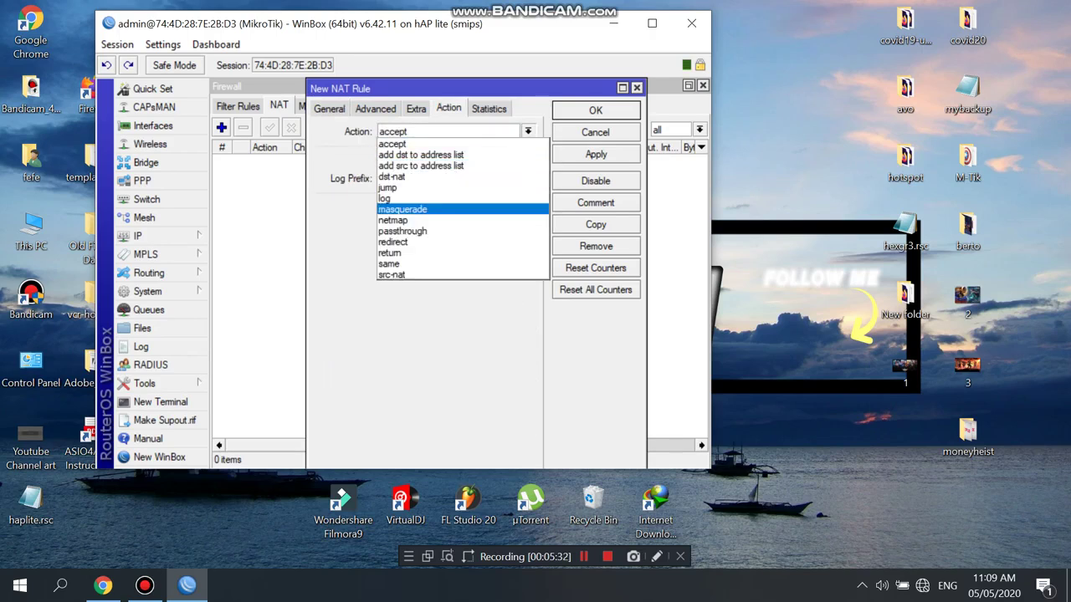
{"action": "left_click", "coordinate": [410, 209]}
{"action": "left_click", "coordinate": [596, 155]}
{"action": "left_click", "coordinate": [596, 111]}
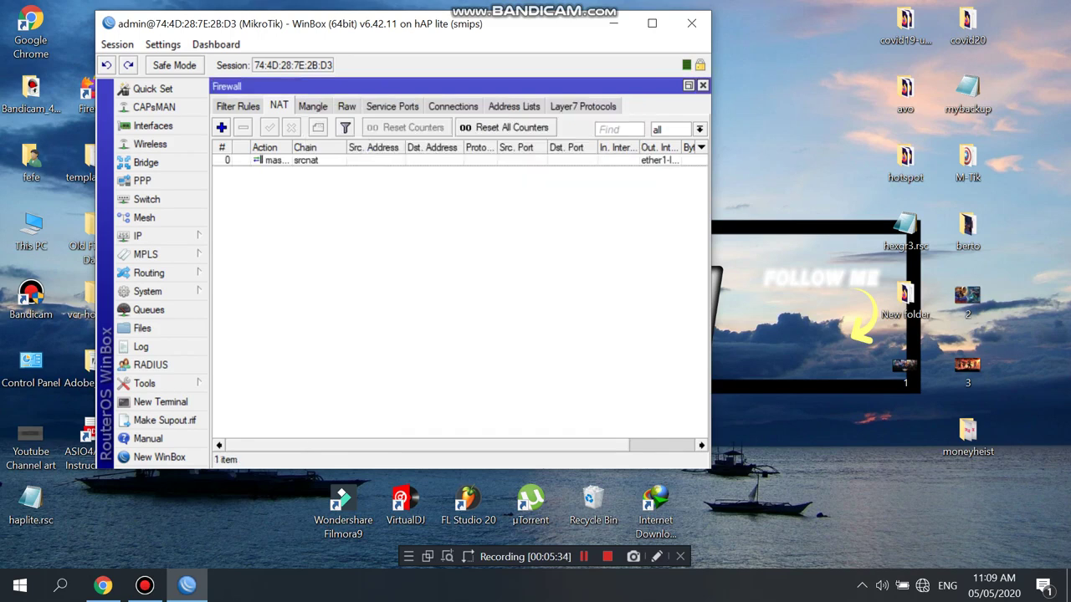
Step: Recheck the wired connection's status in Windows, viewing and closing the Ethernet settings and refreshing the desktop
{"action": "left_click", "coordinate": [923, 586]}
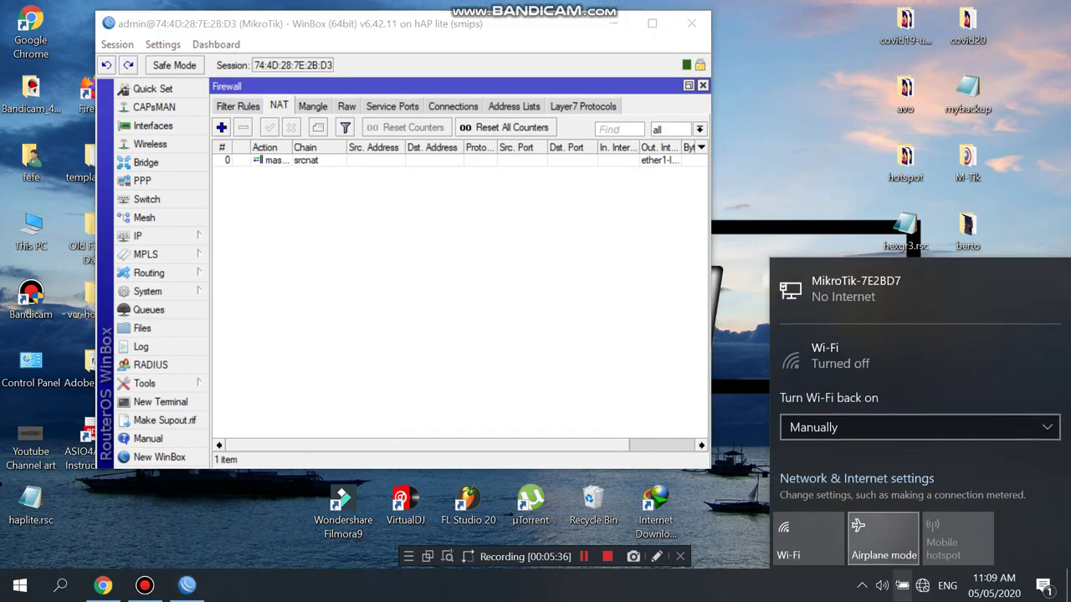
{"action": "left_click", "coordinate": [845, 289]}
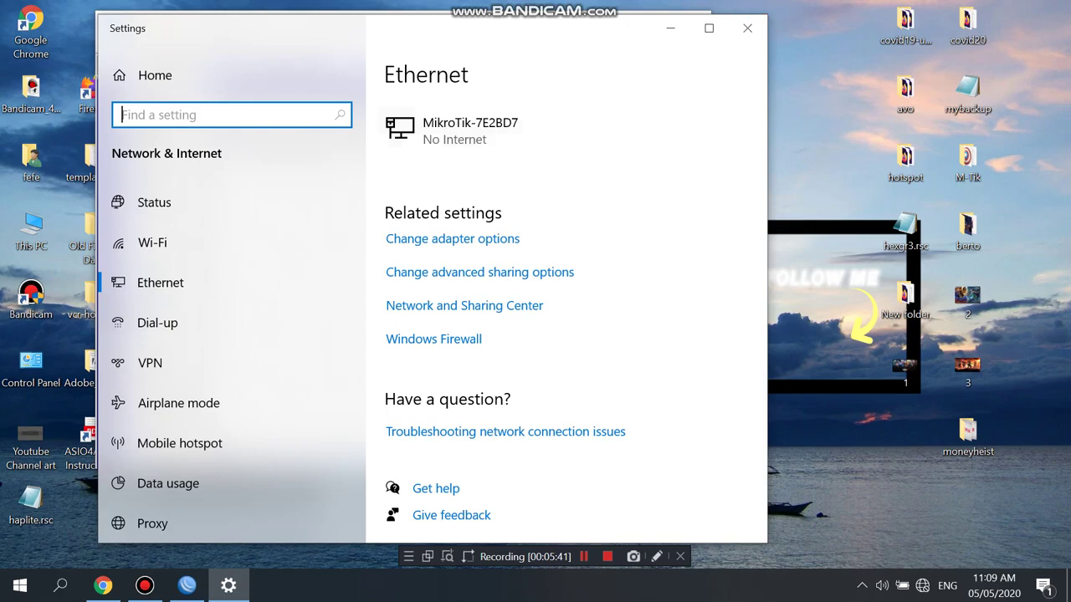
{"action": "left_click", "coordinate": [747, 27]}
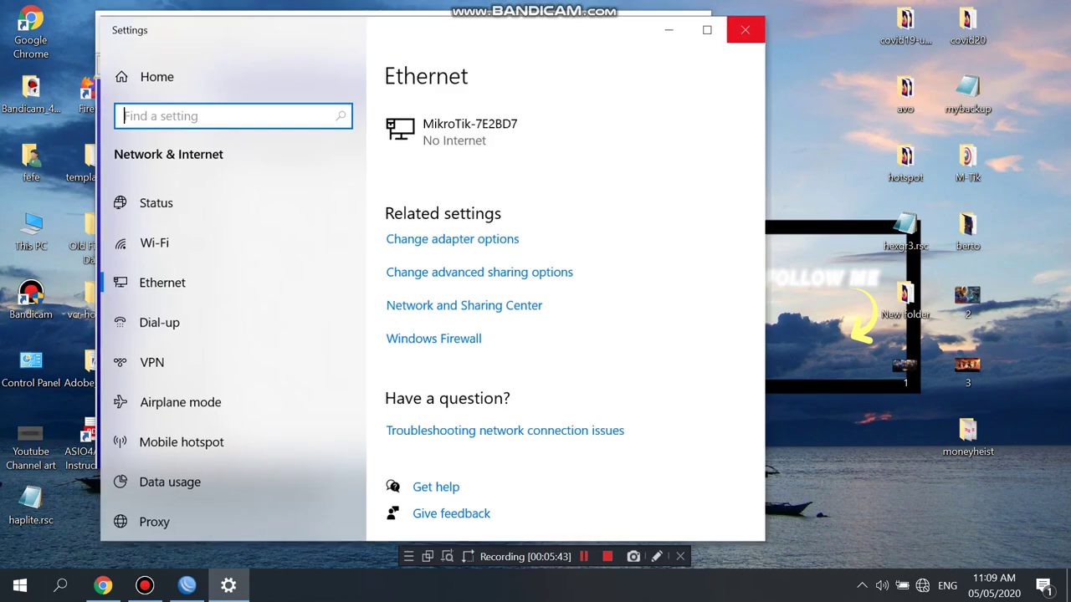
{"action": "right_click", "coordinate": [802, 251]}
{"action": "left_click", "coordinate": [847, 302]}
{"action": "right_click", "coordinate": [818, 308]}
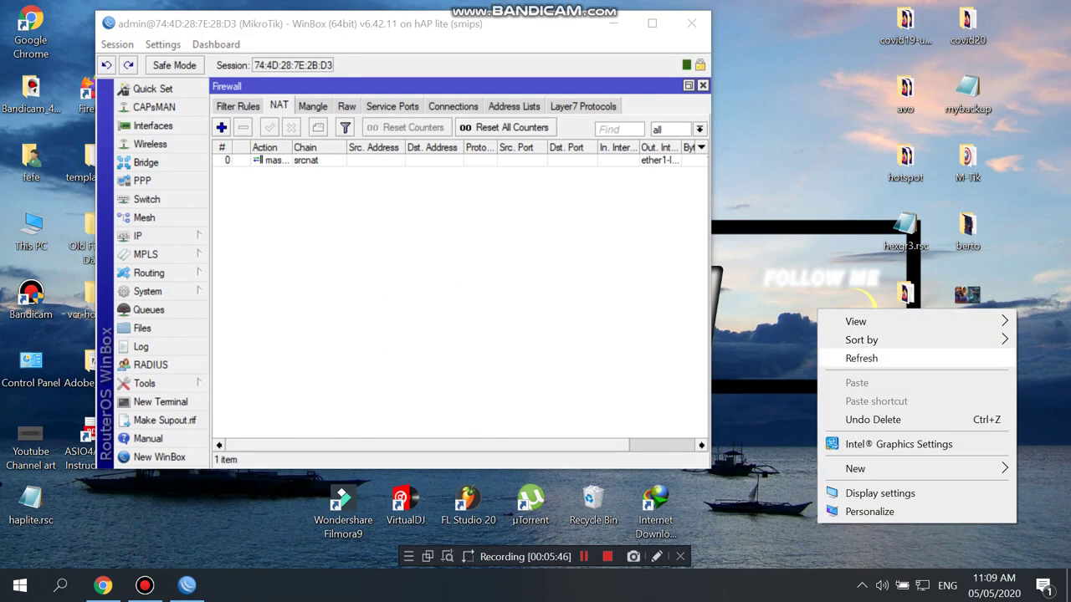
{"action": "left_click", "coordinate": [862, 358]}
{"action": "left_click", "coordinate": [923, 586]}
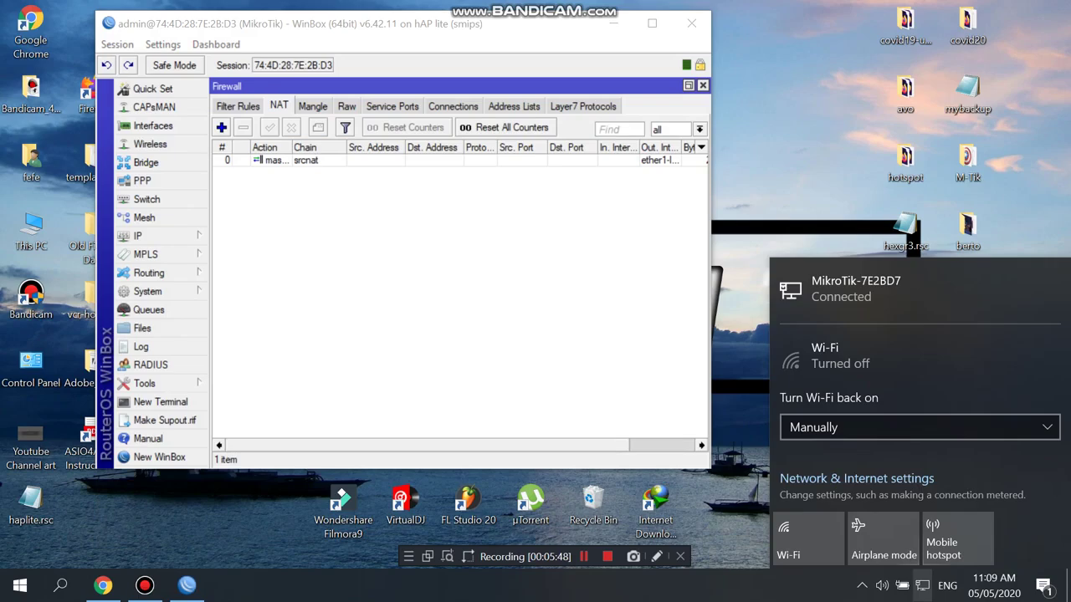
{"action": "right_click", "coordinate": [783, 164]}
{"action": "left_click", "coordinate": [837, 210]}
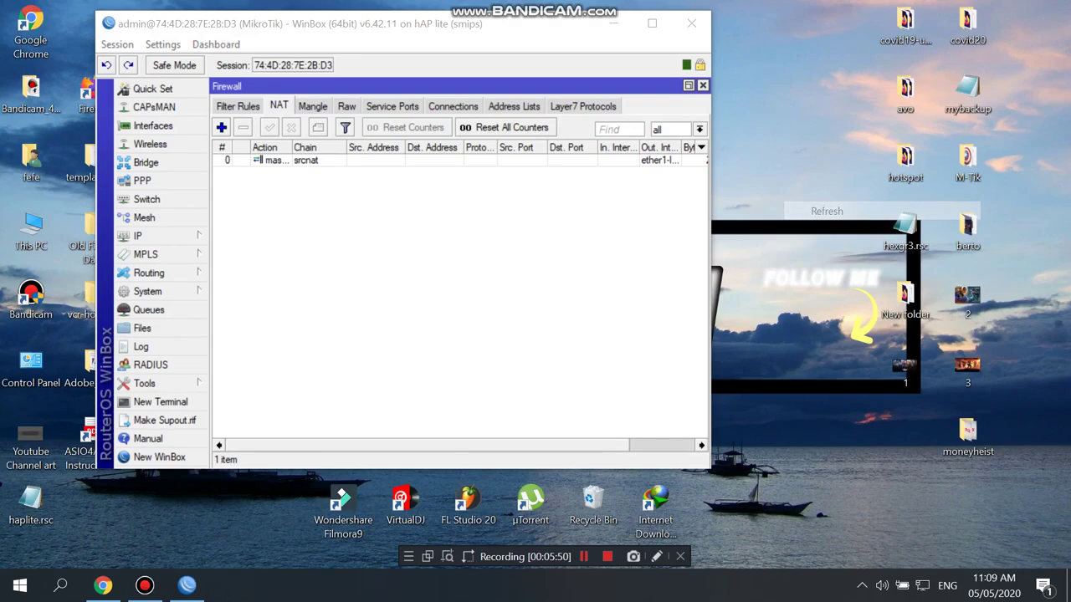
Step: Switch to Firefox, launched as administrator, and run the internet speed test at fast.com
{"action": "left_click", "coordinate": [103, 586]}
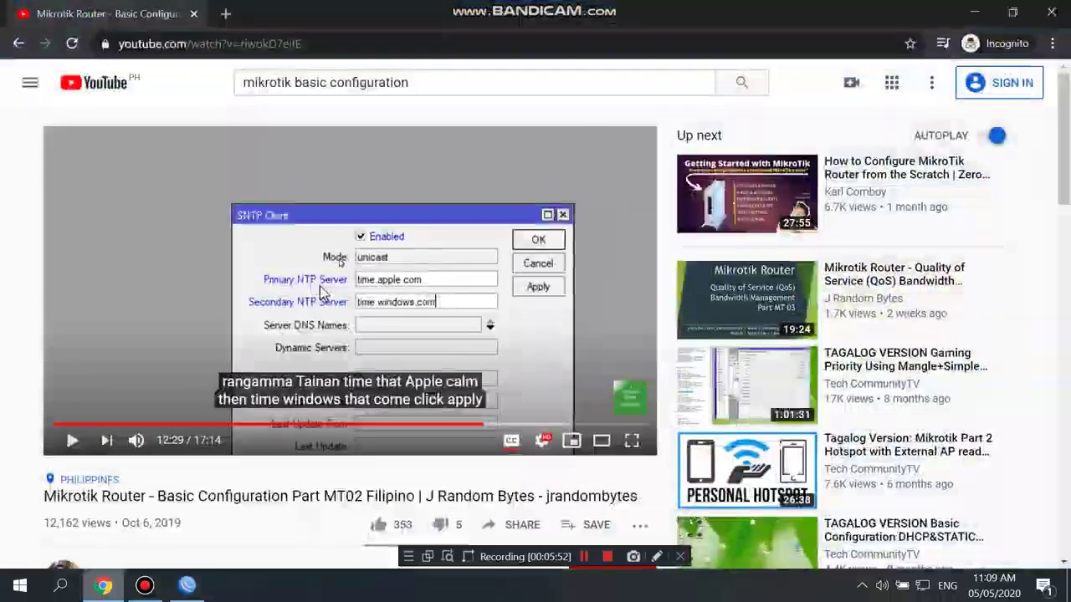
{"action": "key", "text": "alt+Tab"}
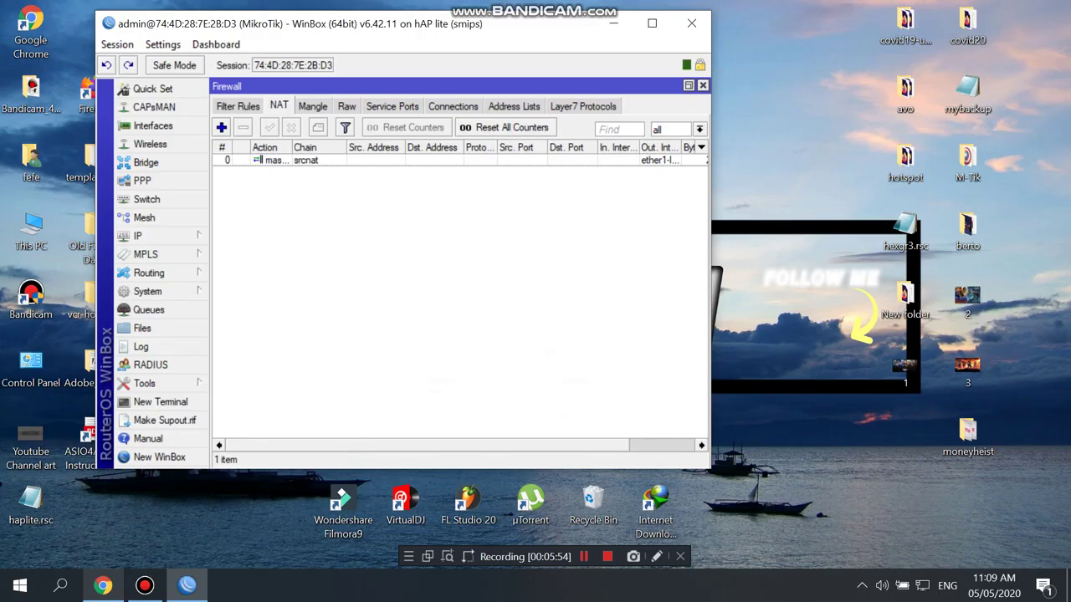
{"action": "right_click", "coordinate": [87, 94]}
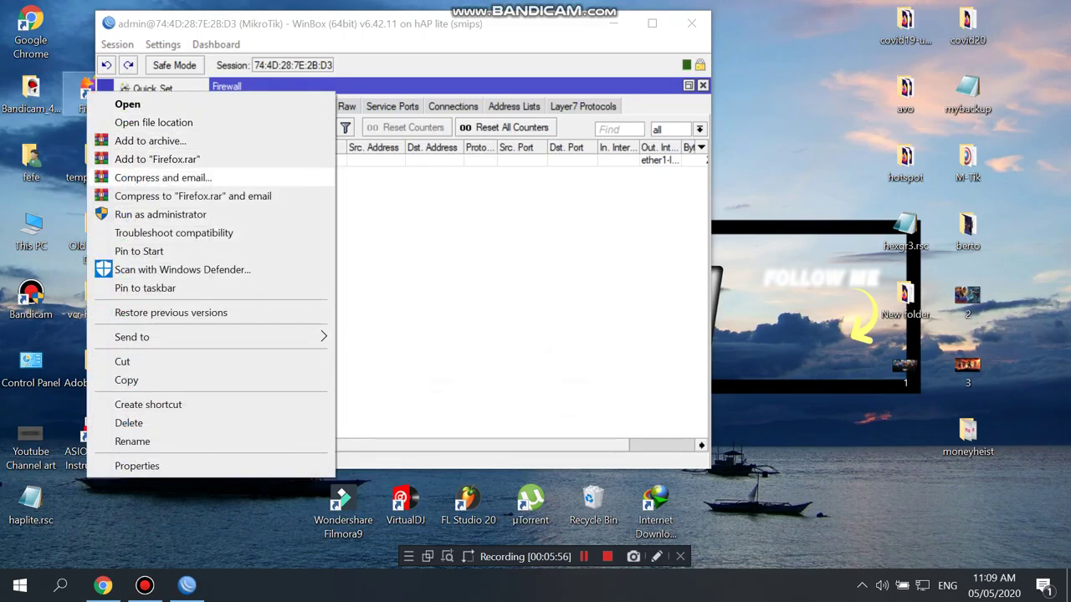
{"action": "left_click", "coordinate": [161, 215]}
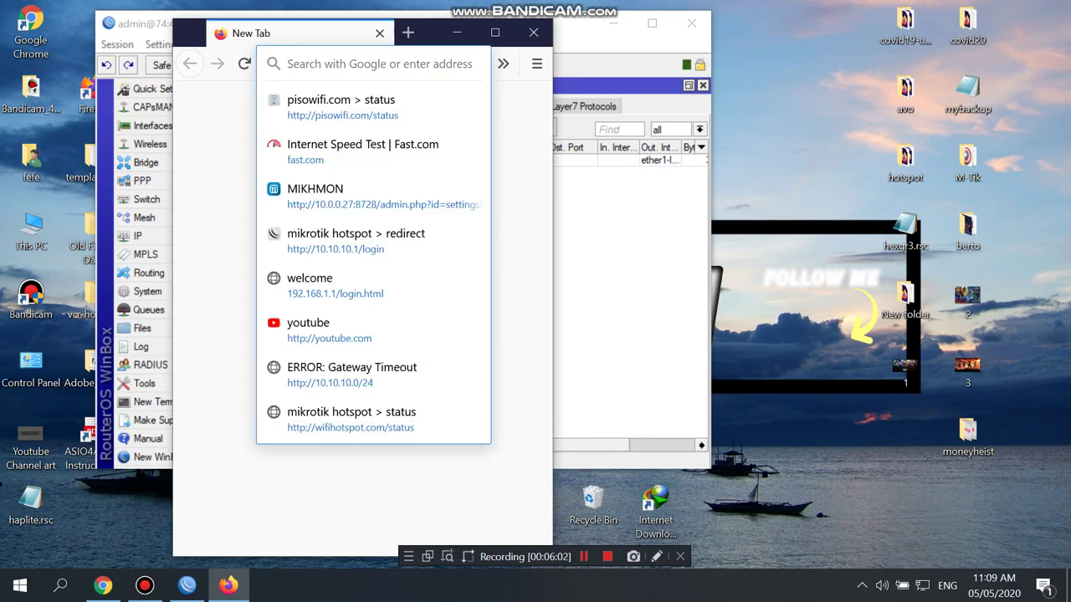
{"action": "type", "text": "fast.com/"}
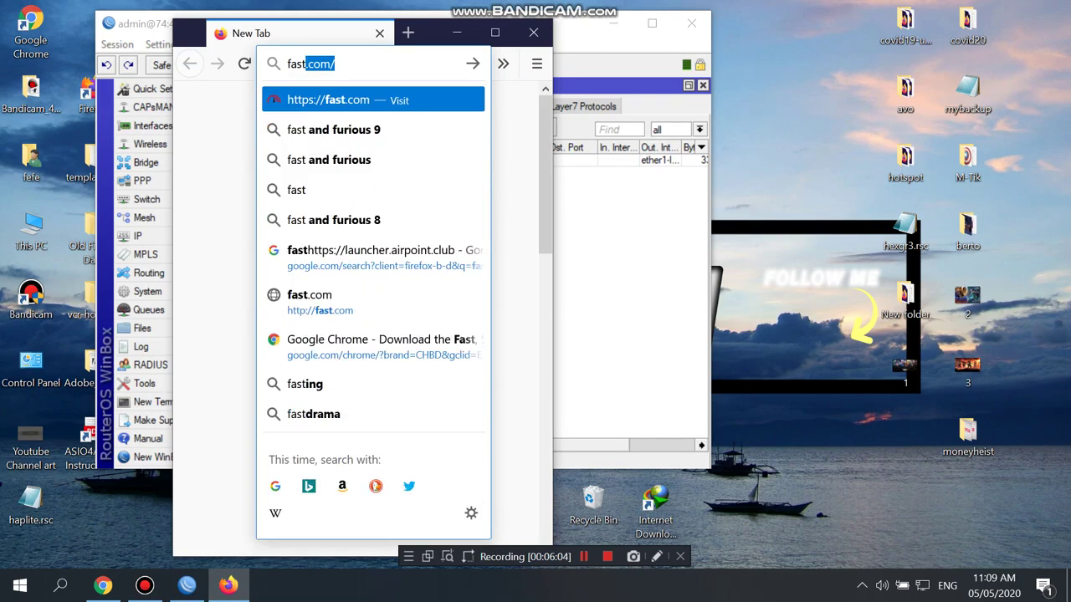
{"action": "key", "text": "Return"}
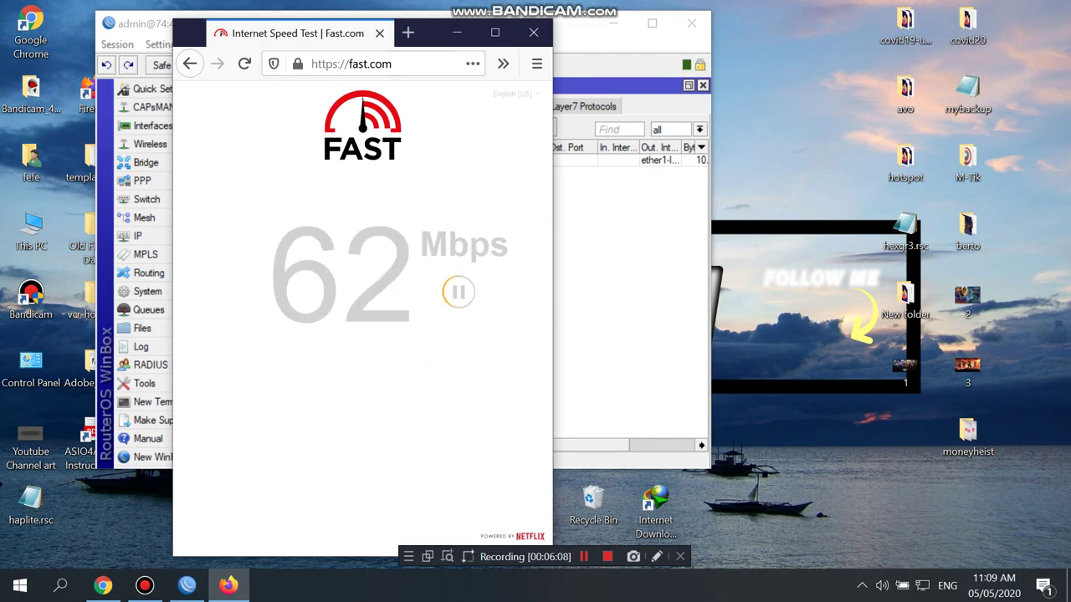
Step: Close the speed test browser and enter 8.8.8.8 as the first server in the router's DNS settings
{"action": "left_click", "coordinate": [534, 33]}
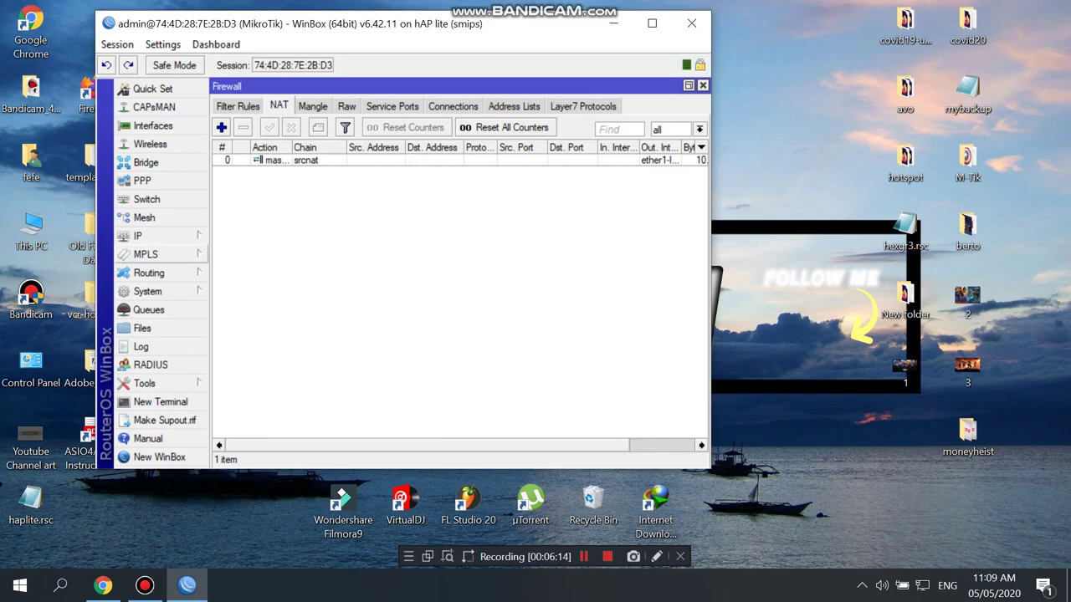
{"action": "left_click", "coordinate": [139, 236]}
{"action": "left_click", "coordinate": [228, 264]}
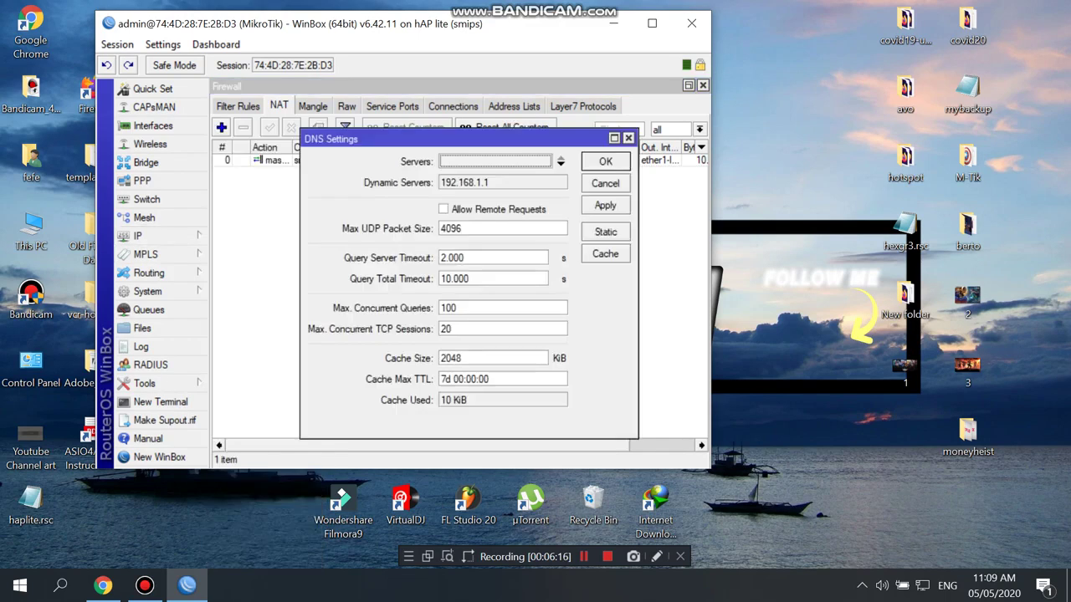
{"action": "left_click", "coordinate": [495, 161]}
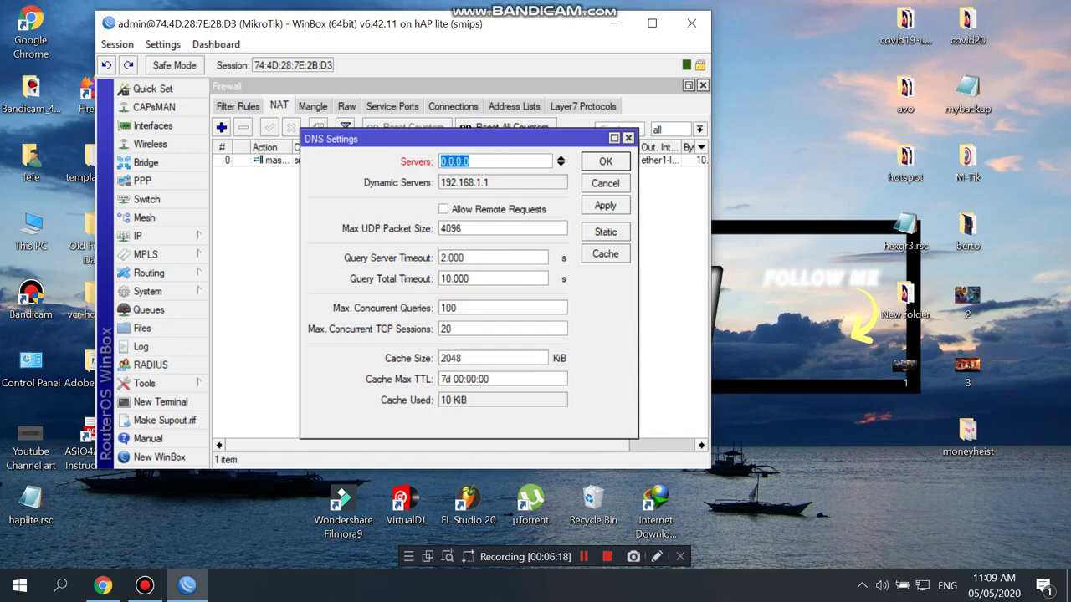
{"action": "type", "text": "88."}
{"action": "key", "text": "BackSpace"}
{"action": "key", "text": "BackSpace"}
{"action": "type", "text": ".8.8.8"}
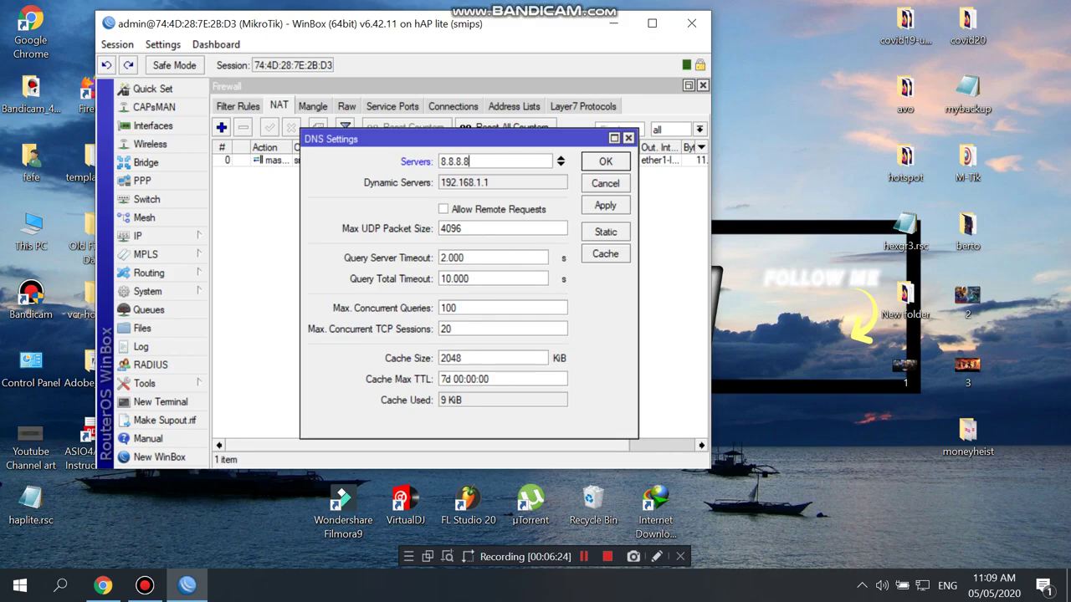
Step: Add 8.8.4.4 as the second DNS server, then apply and save the DNS settings
{"action": "left_click", "coordinate": [561, 165]}
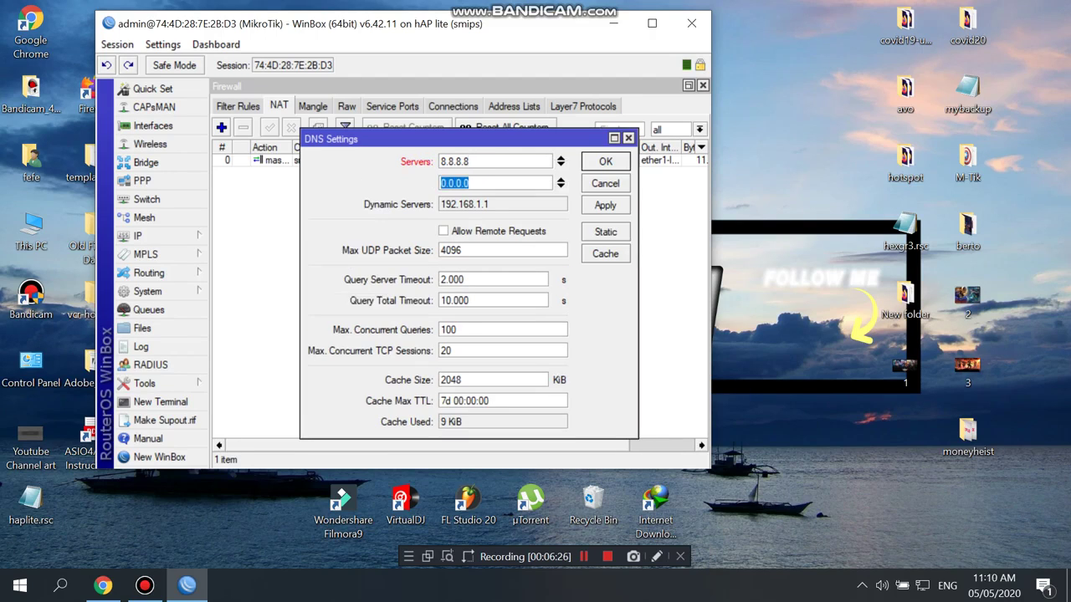
{"action": "type", "text": "8.8.4.4"}
{"action": "left_click", "coordinate": [606, 205]}
{"action": "left_click", "coordinate": [606, 162]}
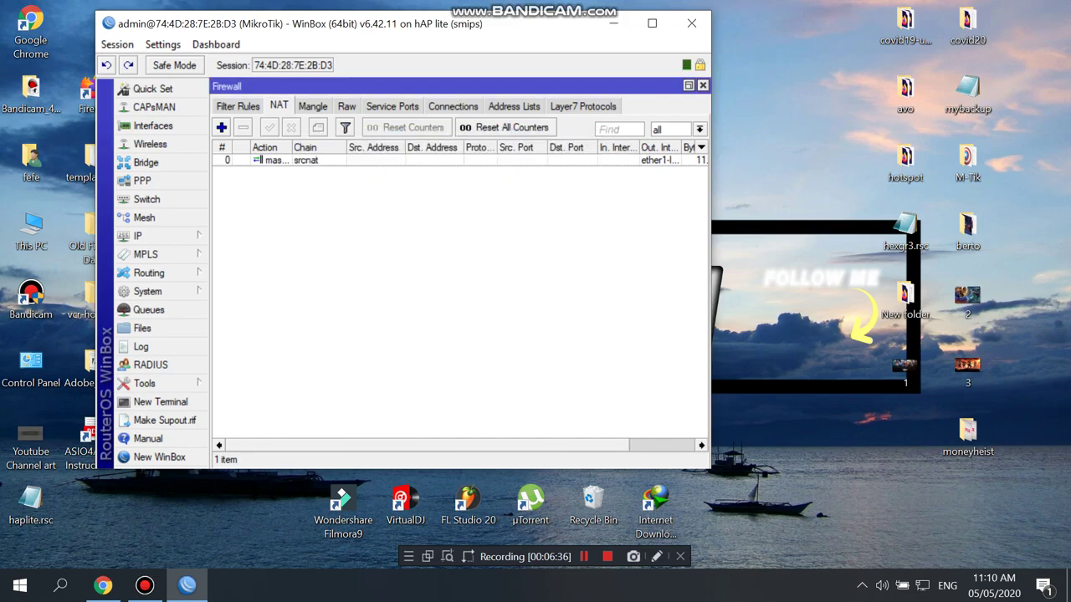
{"action": "right_click", "coordinate": [789, 346]}
{"action": "left_click", "coordinate": [824, 394]}
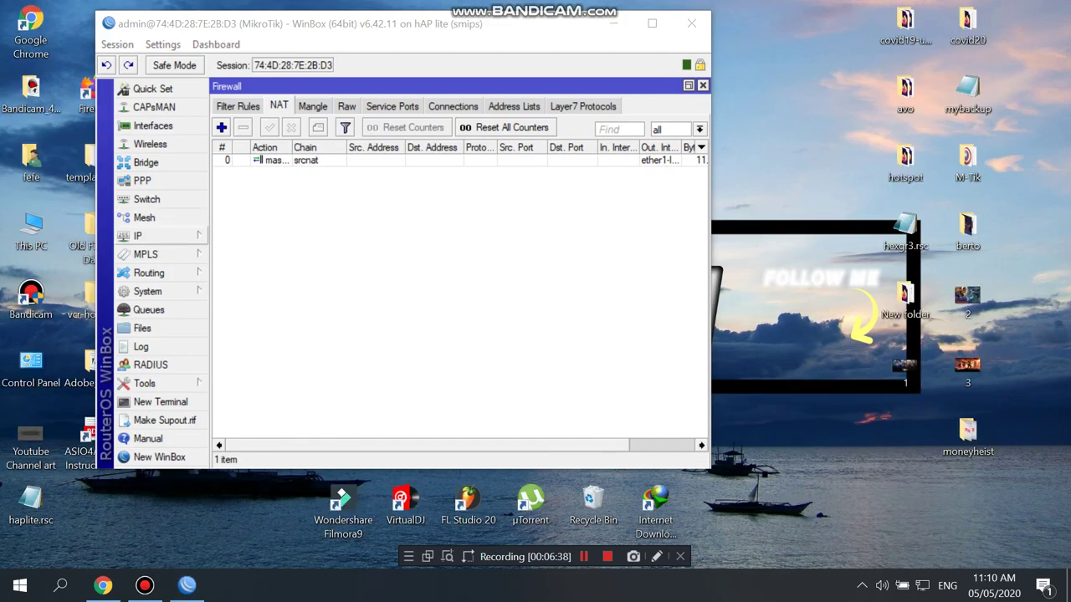
Step: Enable the router's SNTP client and set its primary NTP server to time.apple.com
{"action": "left_click", "coordinate": [150, 292]}
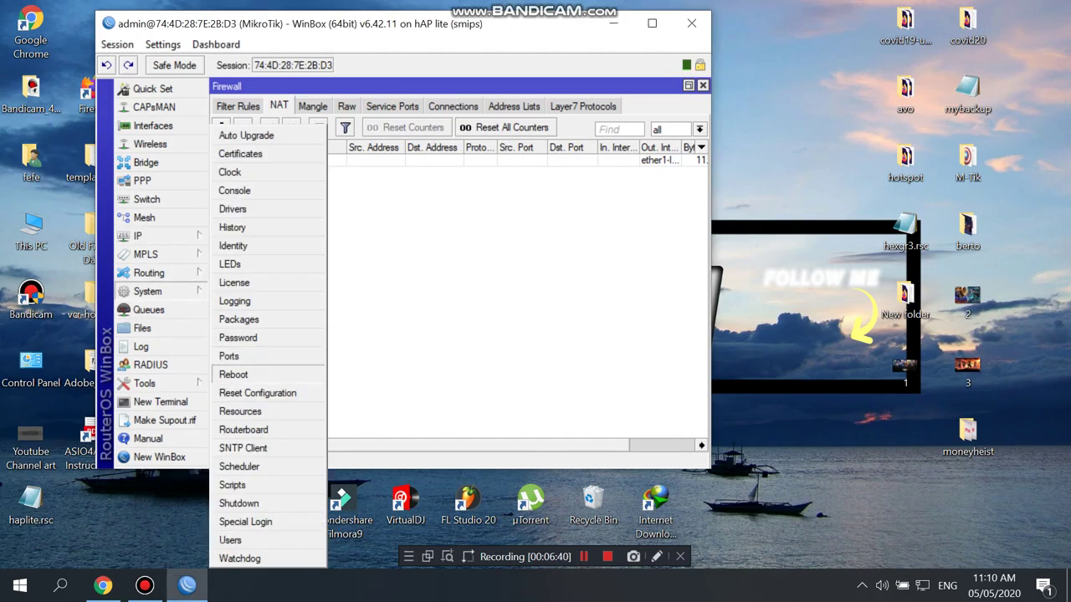
{"action": "left_click", "coordinate": [242, 449]}
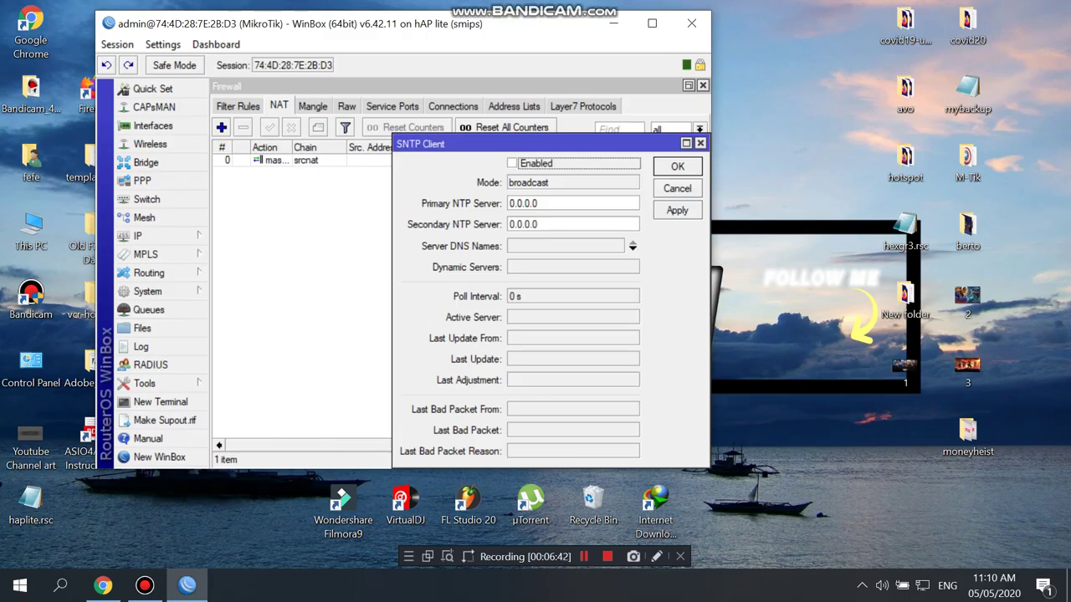
{"action": "left_click", "coordinate": [513, 163]}
{"action": "left_click_drag", "start_coordinate": [542, 203], "coordinate": [508, 204]}
{"action": "type", "text": "time"}
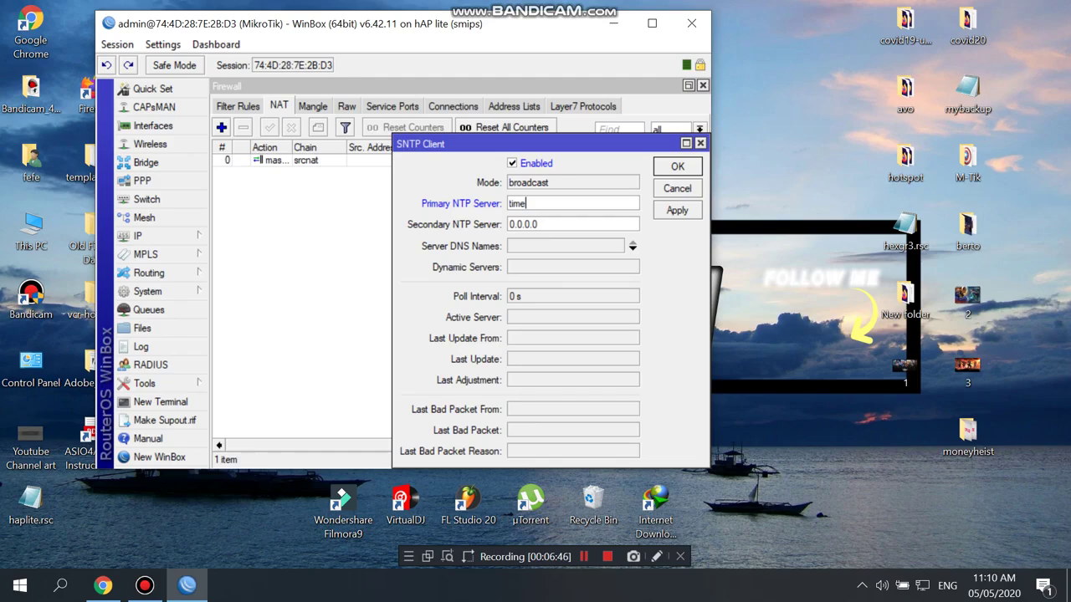
{"action": "type", "text": ".apple.com"}
Step: Set the secondary NTP server to time.windows.com, then apply and save the SNTP client settings
{"action": "key", "text": "Tab"}
{"action": "type", "text": "t"}
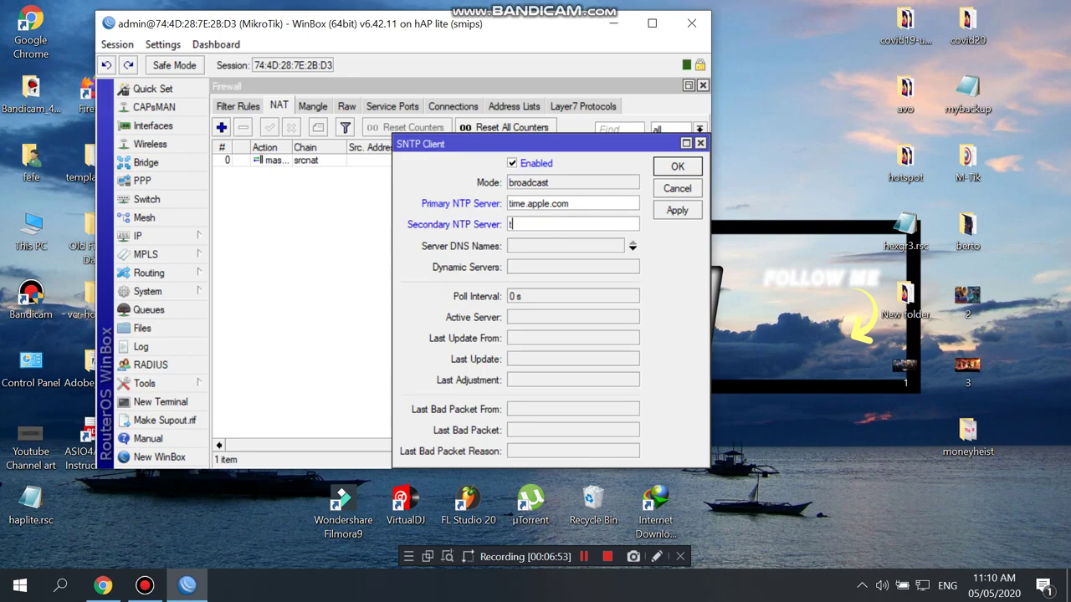
{"action": "type", "text": "ime.windows.com"}
{"action": "left_click", "coordinate": [677, 210]}
{"action": "left_click", "coordinate": [678, 167]}
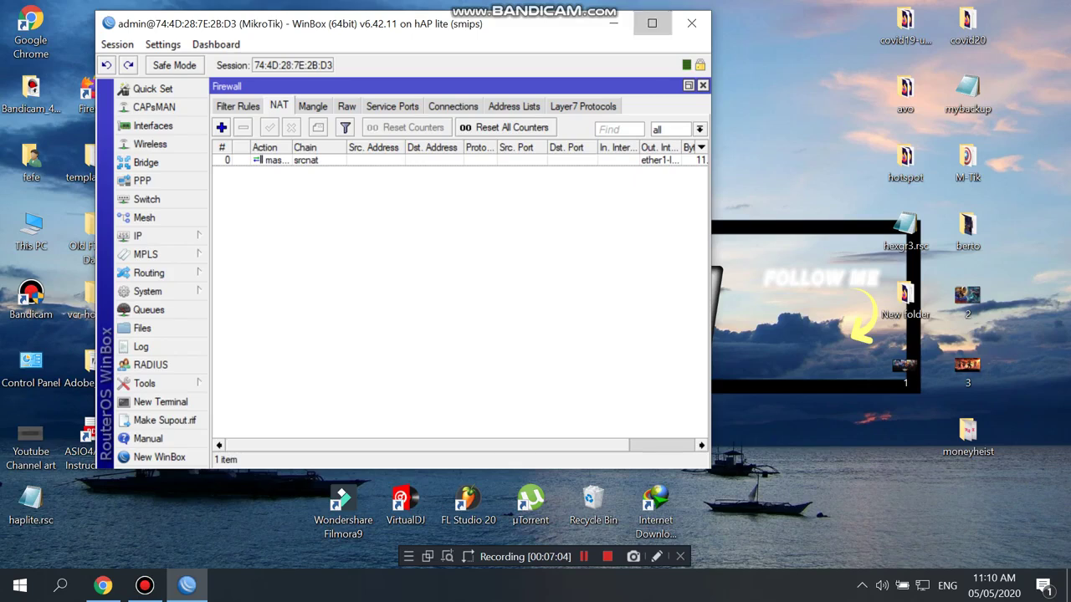
Step: Maximize the WinBox window and add CPU, memory and uptime indicators to its dashboard
{"action": "left_click", "coordinate": [652, 24]}
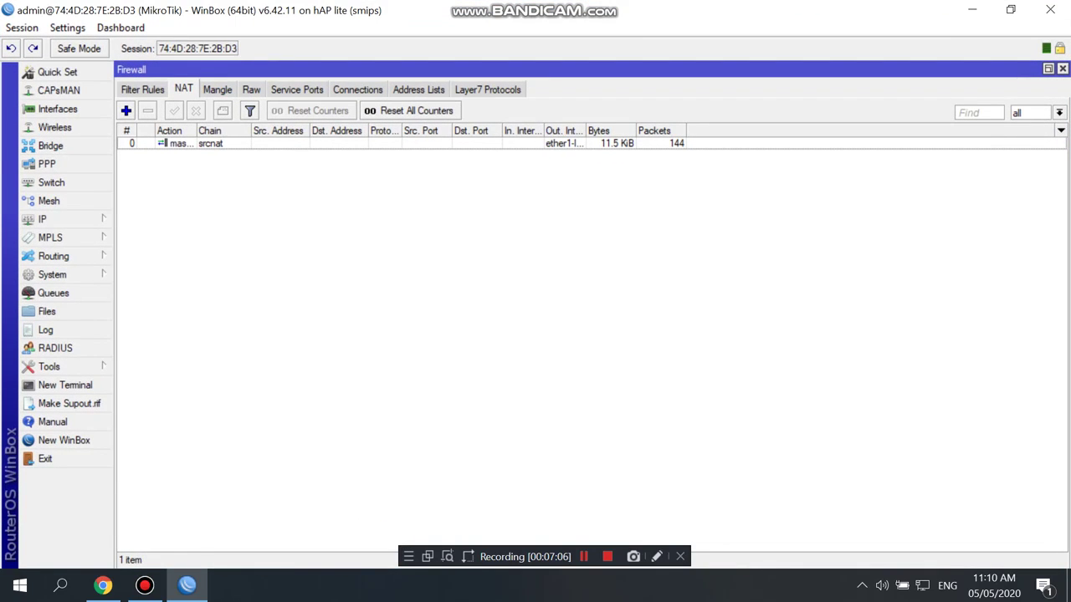
{"action": "right_click", "coordinate": [897, 59]}
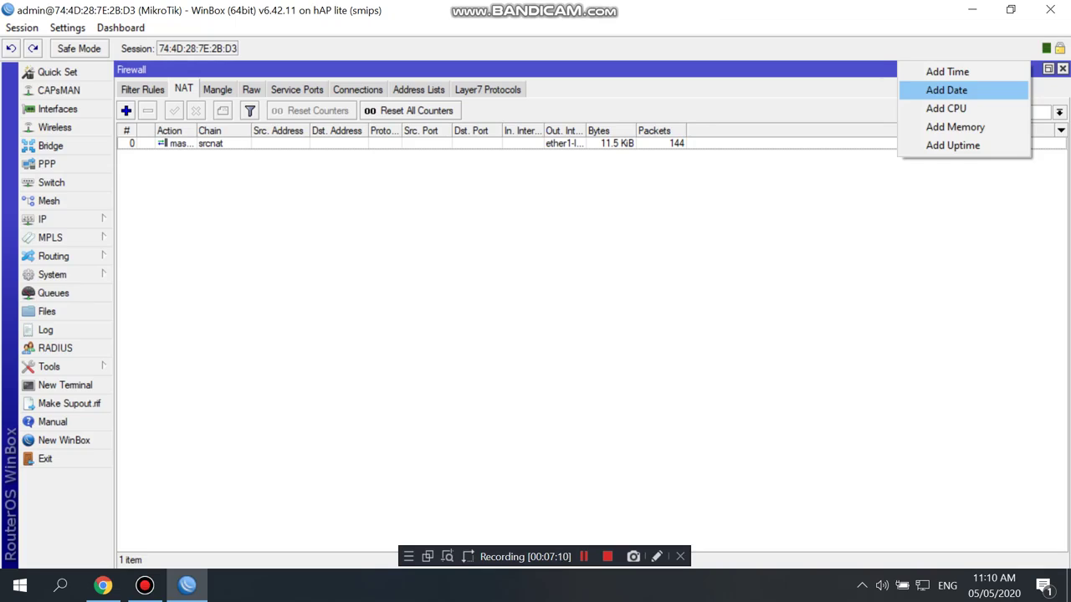
{"action": "left_click", "coordinate": [946, 108]}
{"action": "right_click", "coordinate": [904, 59]}
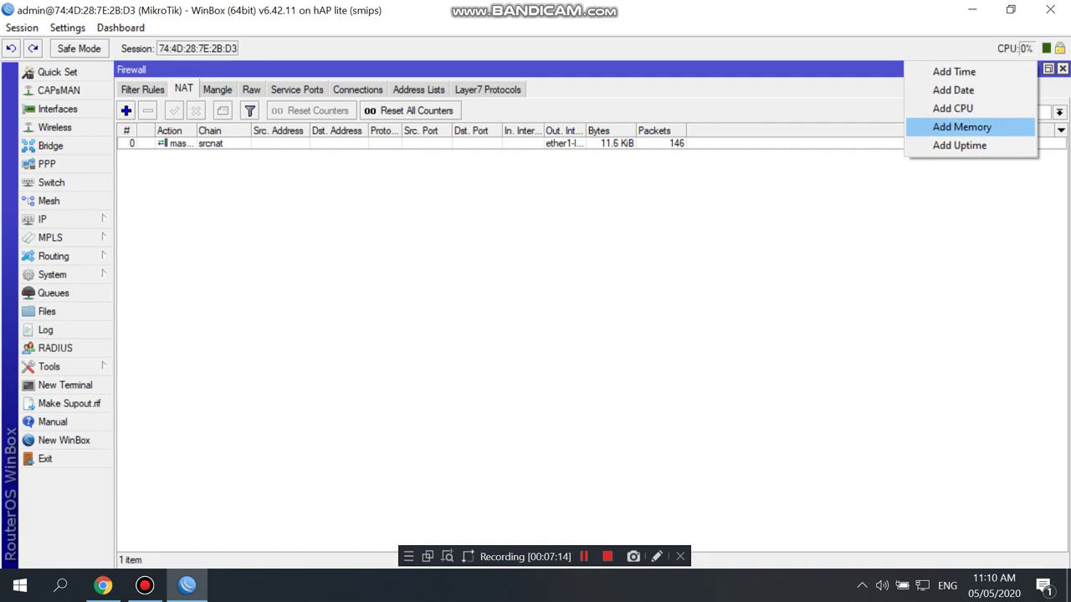
{"action": "left_click", "coordinate": [962, 126]}
{"action": "right_click", "coordinate": [882, 64]}
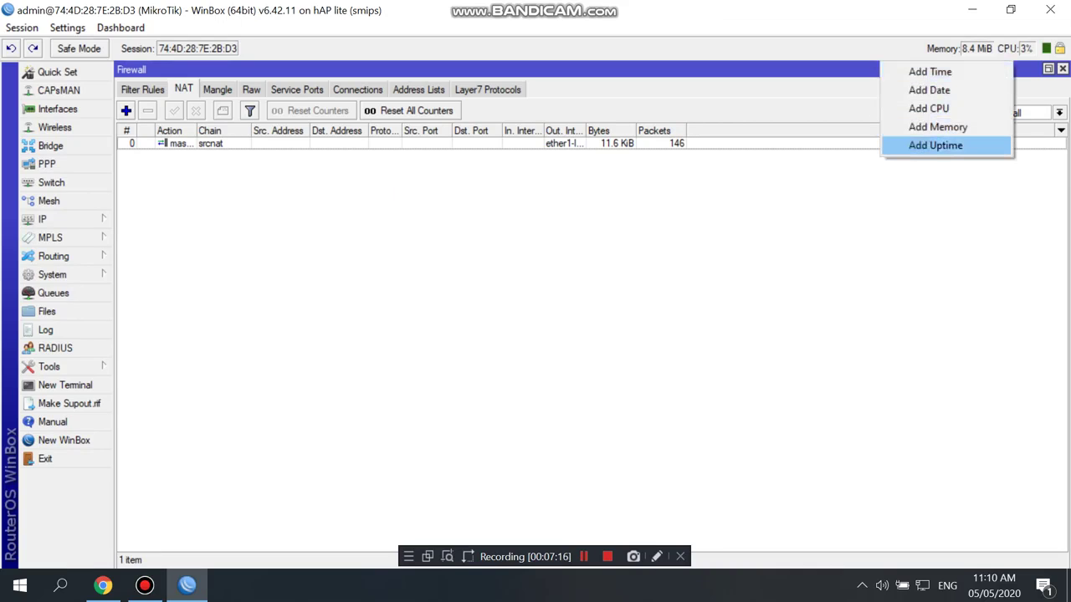
{"action": "left_click", "coordinate": [935, 146]}
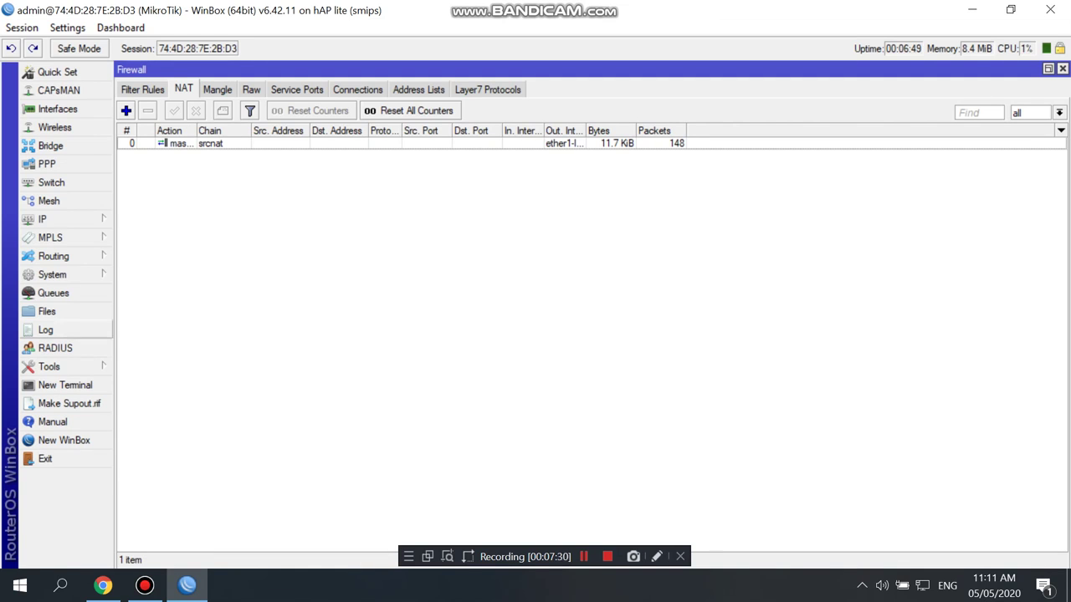
Step: Open the router's system log and review the entries recorded during the configuration
{"action": "left_click", "coordinate": [45, 330]}
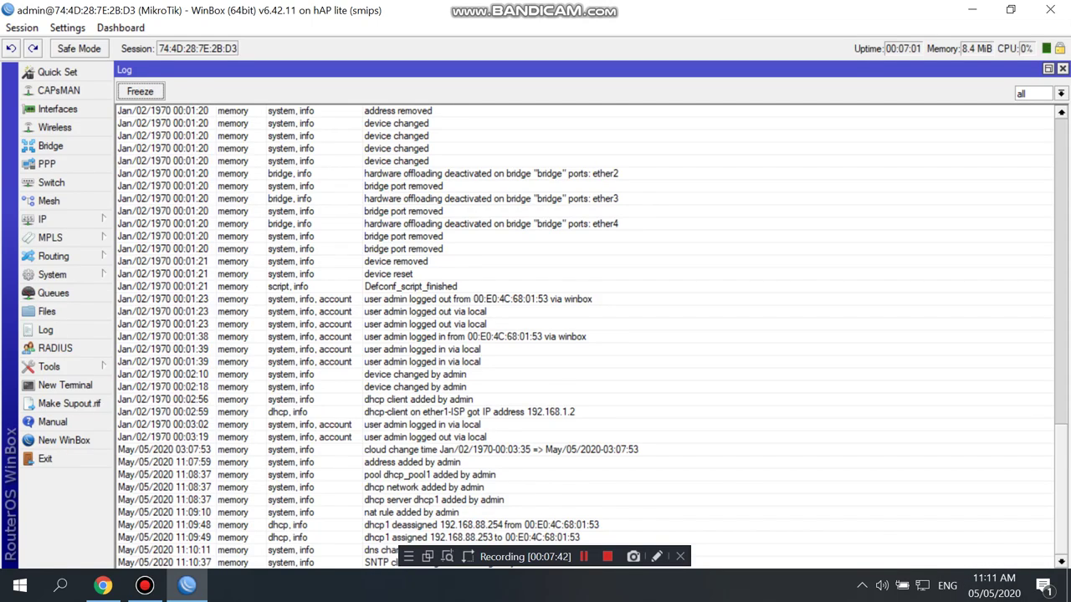
{"action": "scroll", "coordinate": [585, 336], "scroll_direction": "up", "scroll_amount": 2}
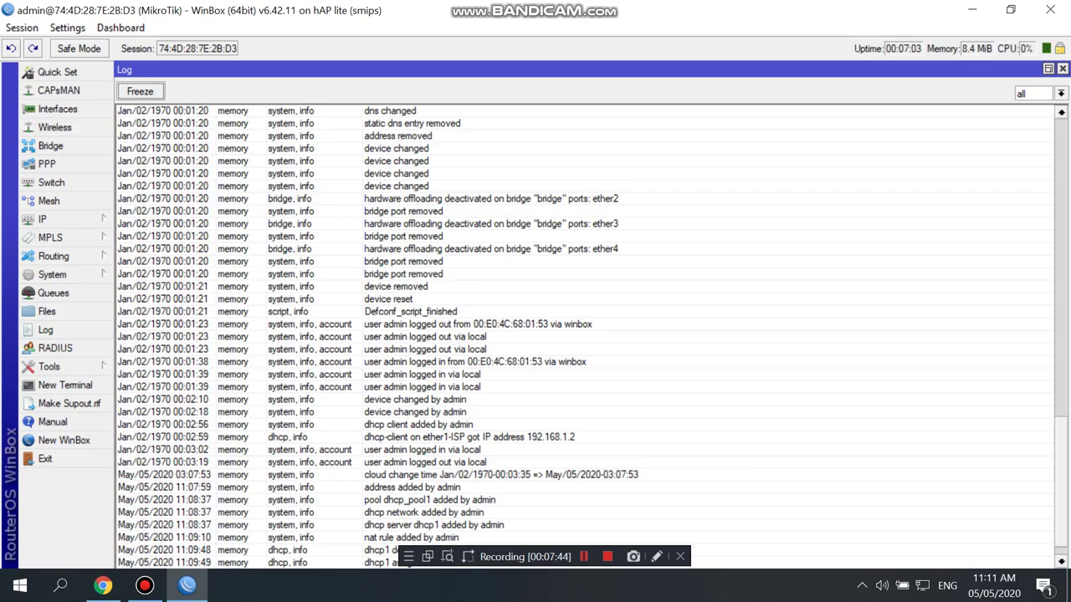